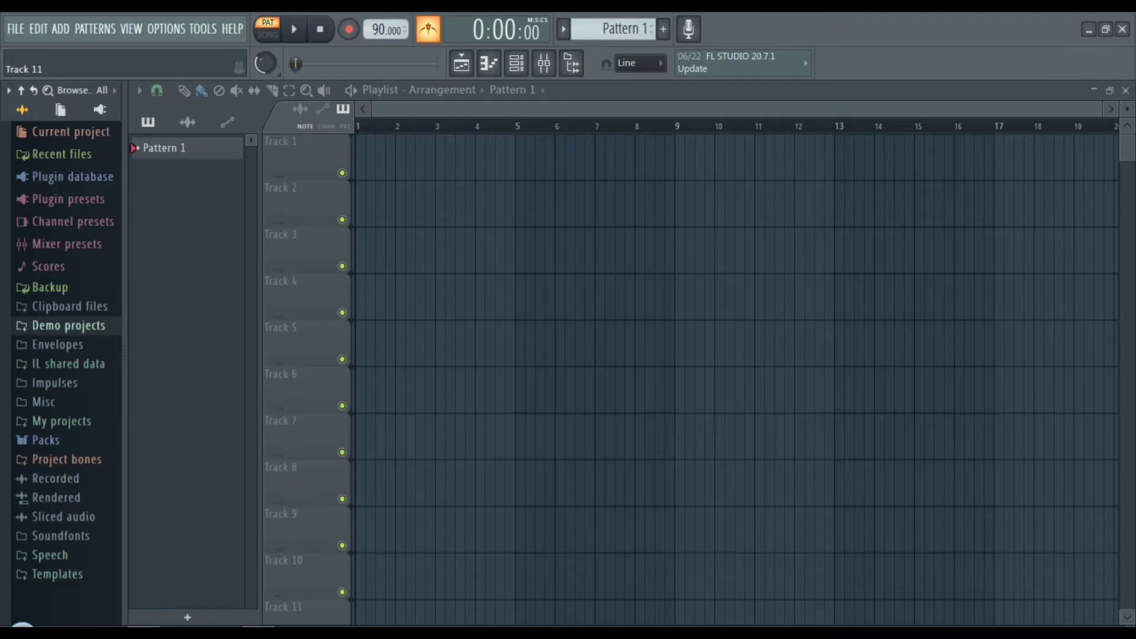
# Switch to the Chrome browser, search Google for "microphone" and look through the microphone types in the results
pyautogui.hotkey('alt', 'Tab')
pyautogui.click(416, 365)
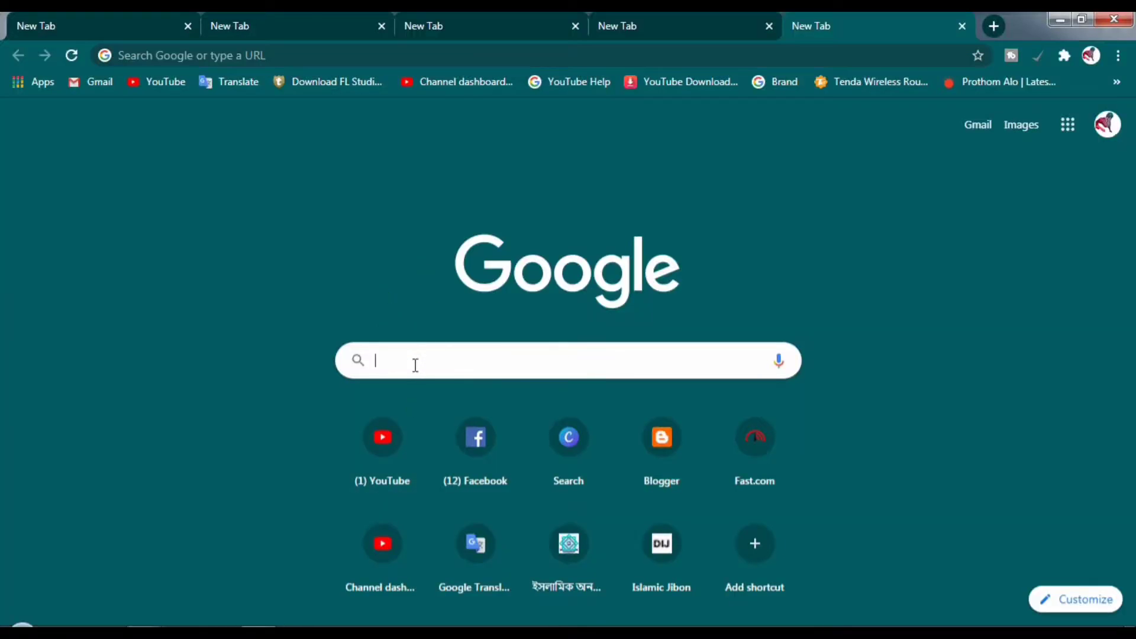
pyautogui.write('mi')
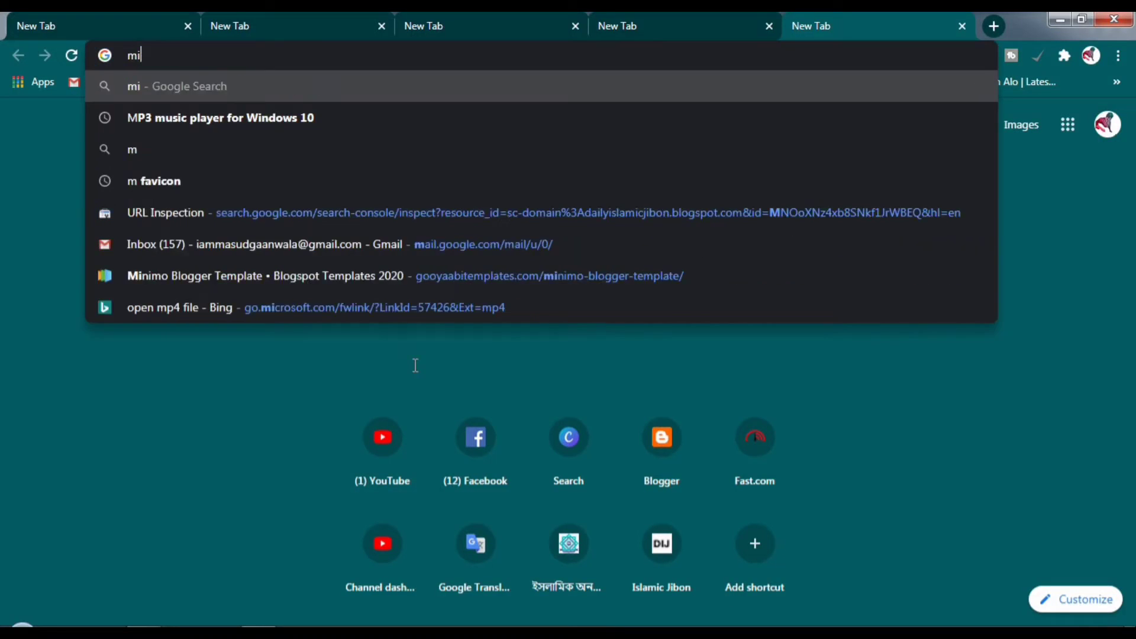
pyautogui.write('crophone')
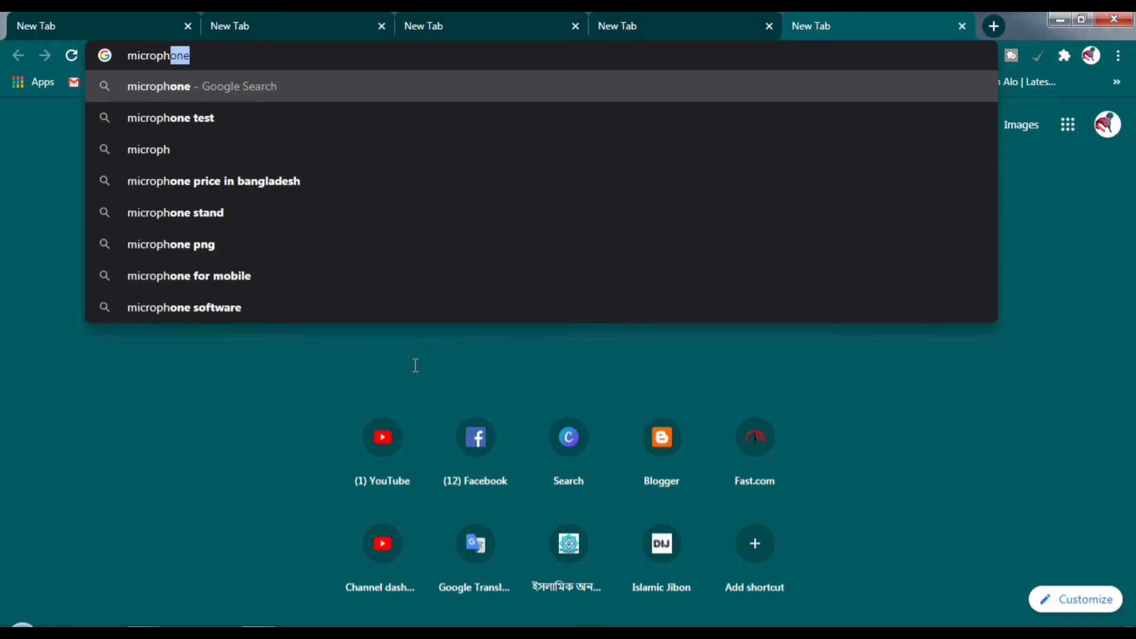
pyautogui.press('Return')
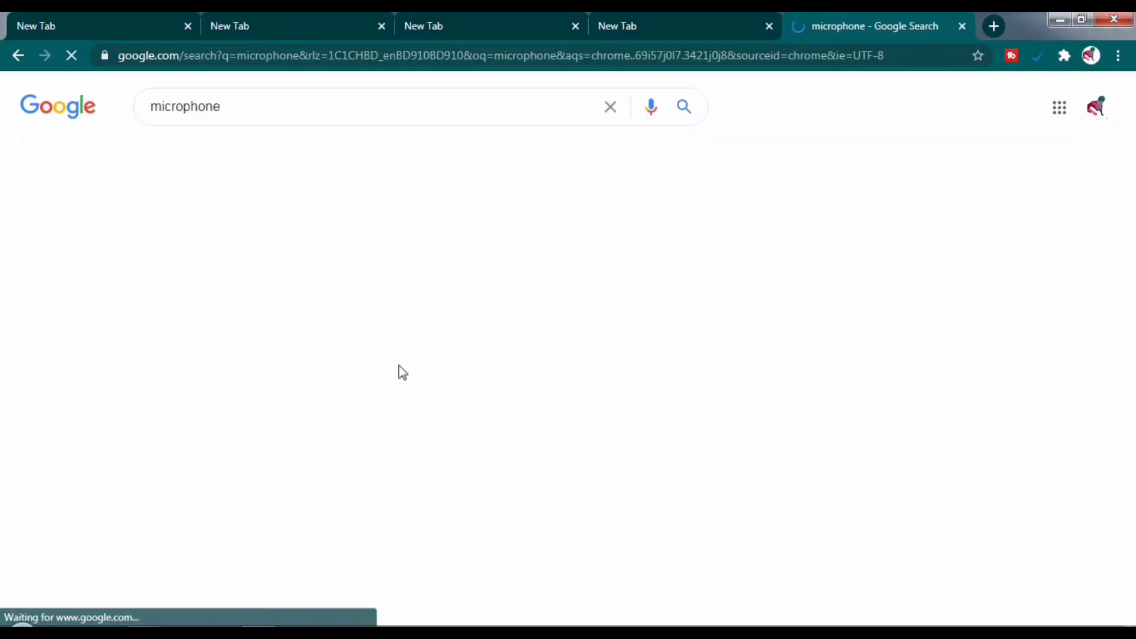
pyautogui.scroll(-1, 113, 421)
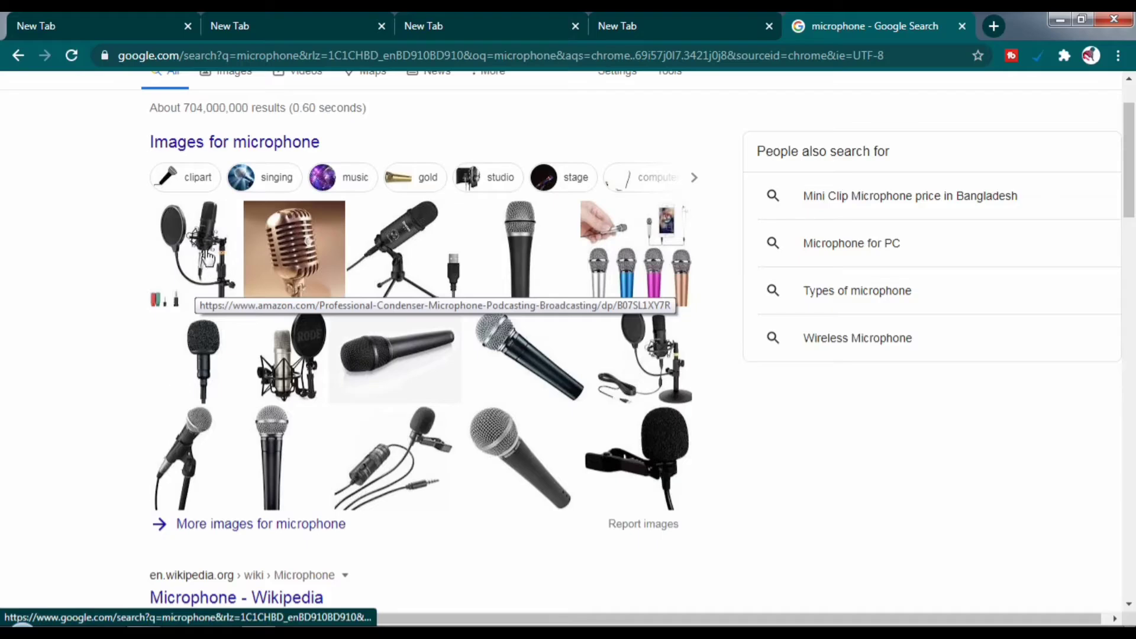
pyautogui.scroll(-1, 385, 380)
pyautogui.scroll(-8, 384, 380)
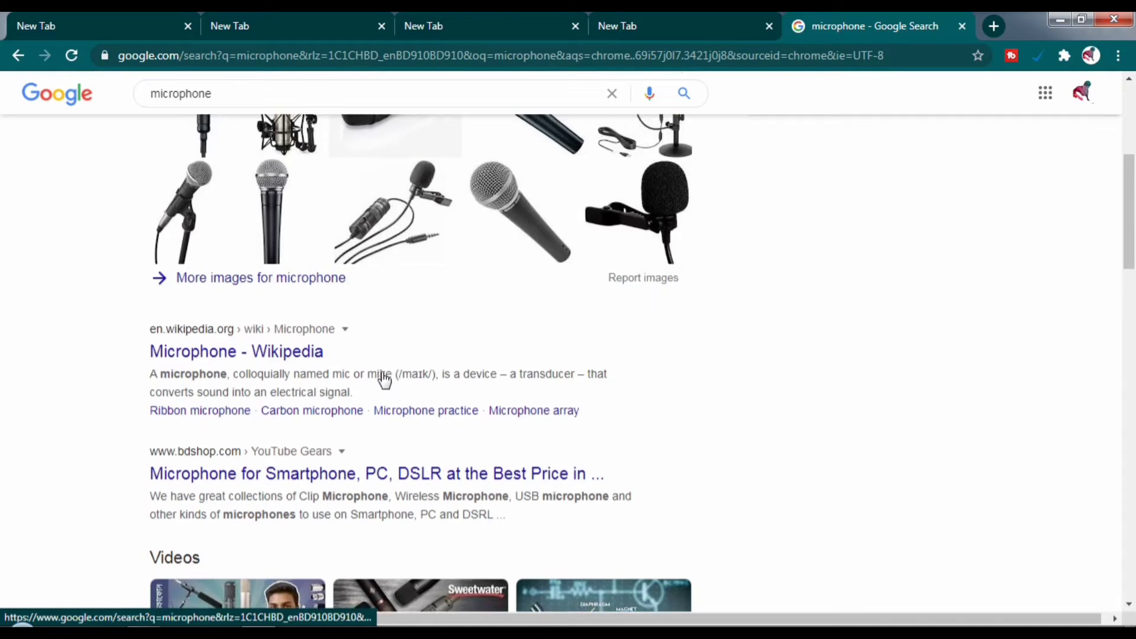
pyautogui.scroll(10, 385, 380)
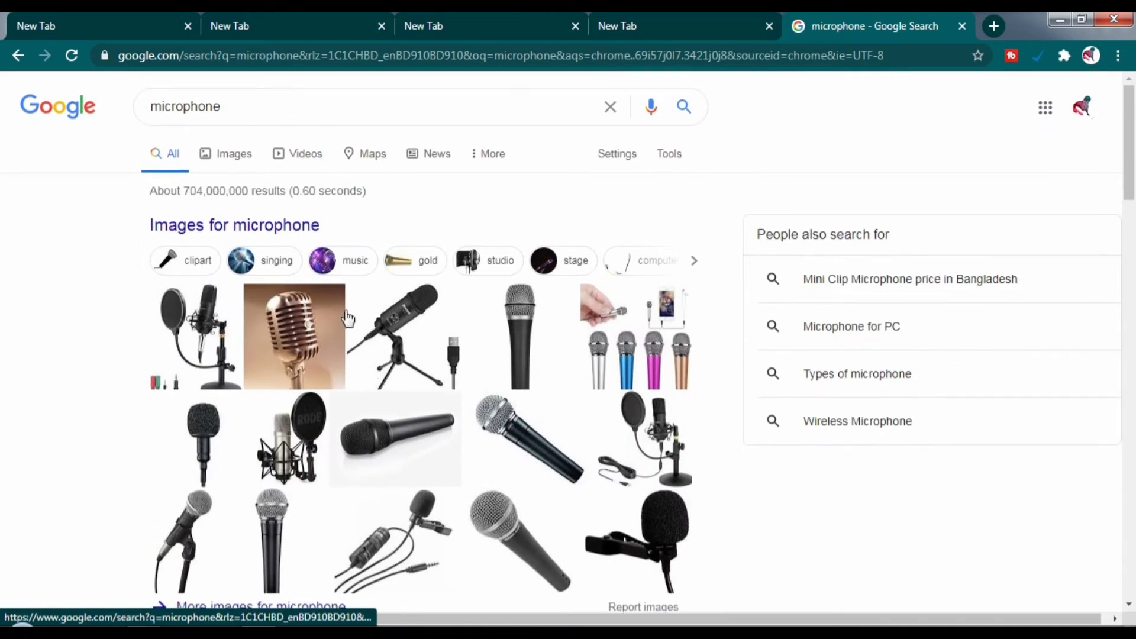
# Search Google for "headphone", look through the headphone pictures and return to the previous results
pyautogui.click(162, 111)
pyautogui.moveTo(253, 110); pyautogui.dragTo(142, 112)
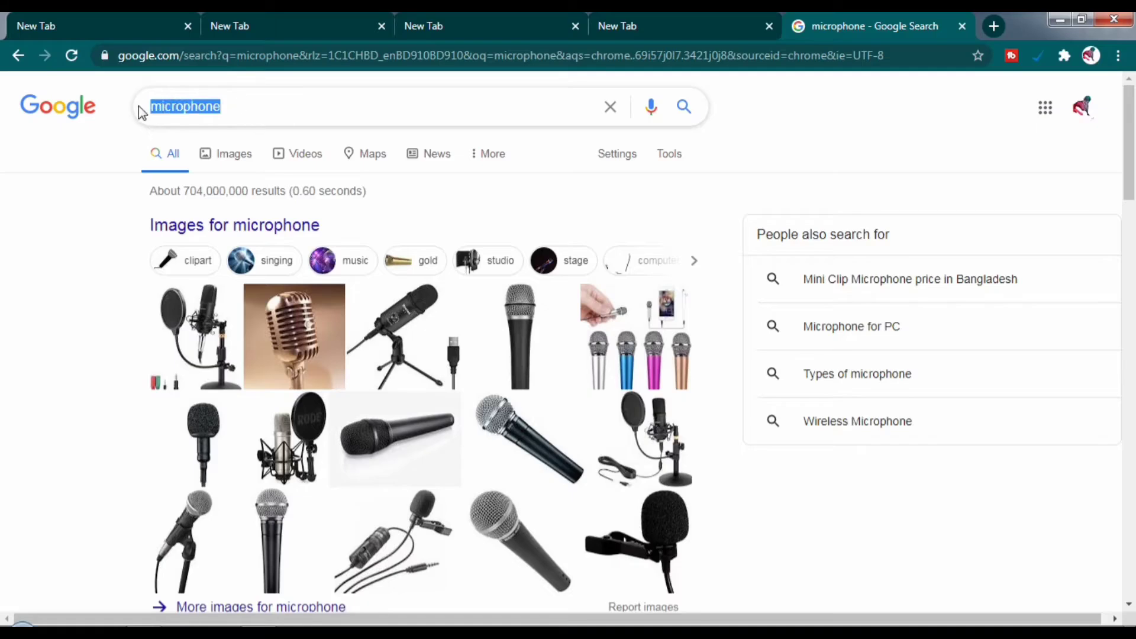
pyautogui.write('head')
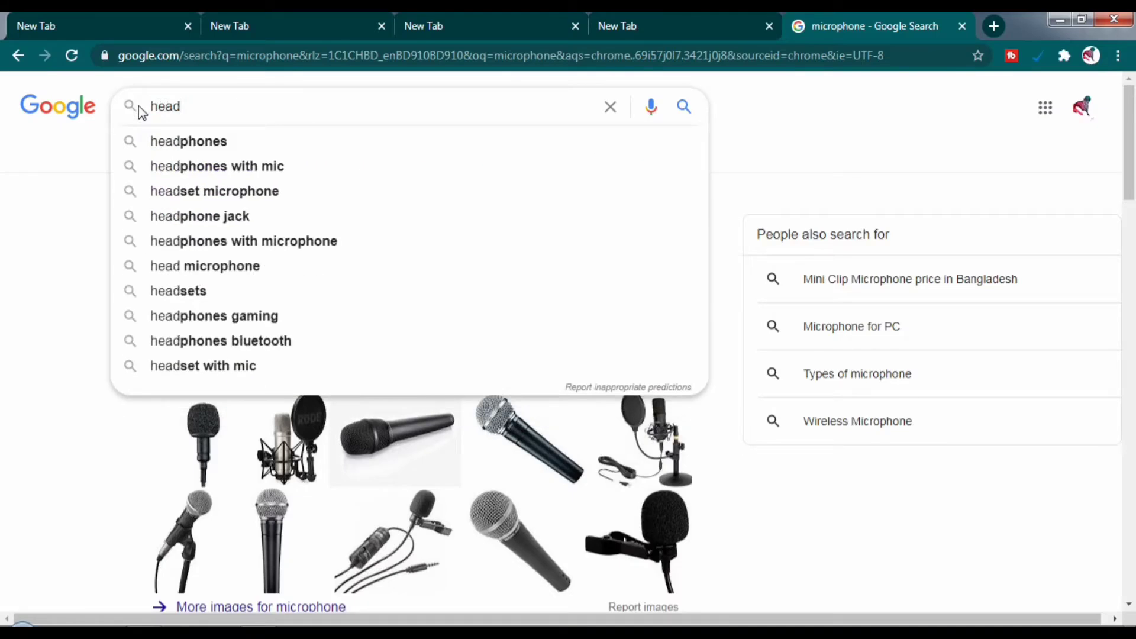
pyautogui.write('phone')
pyautogui.press('Return')
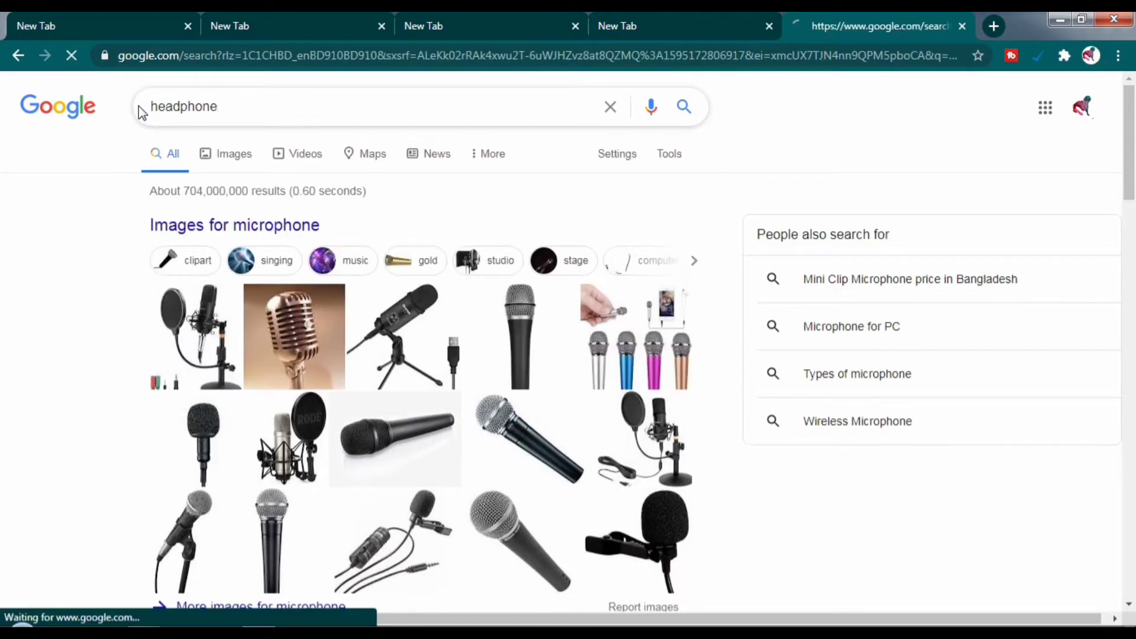
pyautogui.scroll(-3, 24, 358)
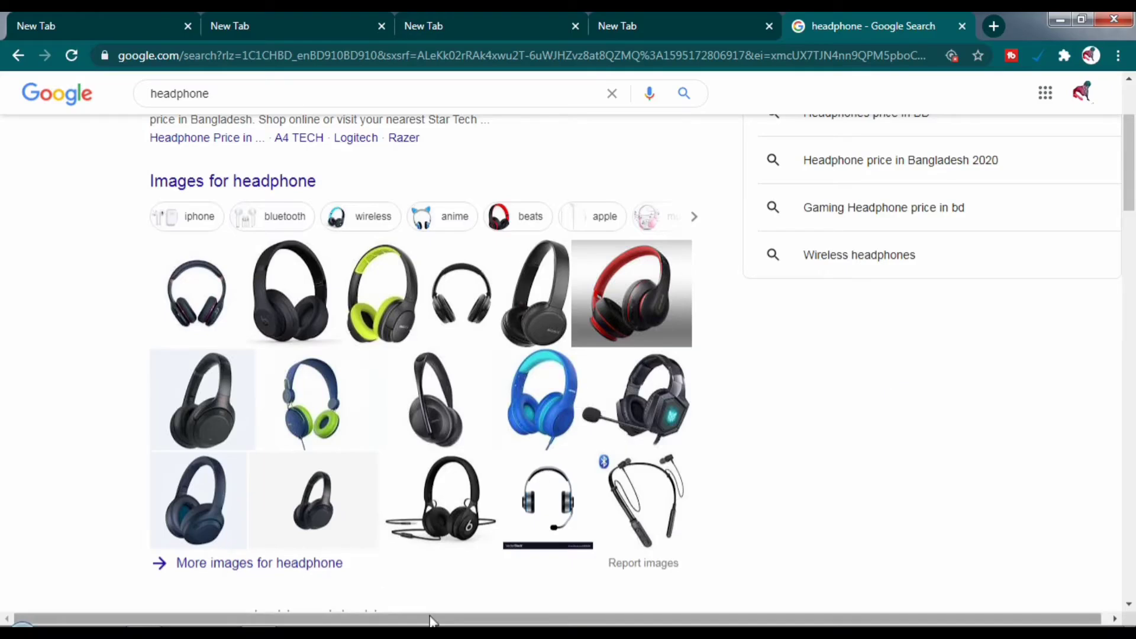
pyautogui.click(18, 55)
pyautogui.scroll(-2, 635, 319)
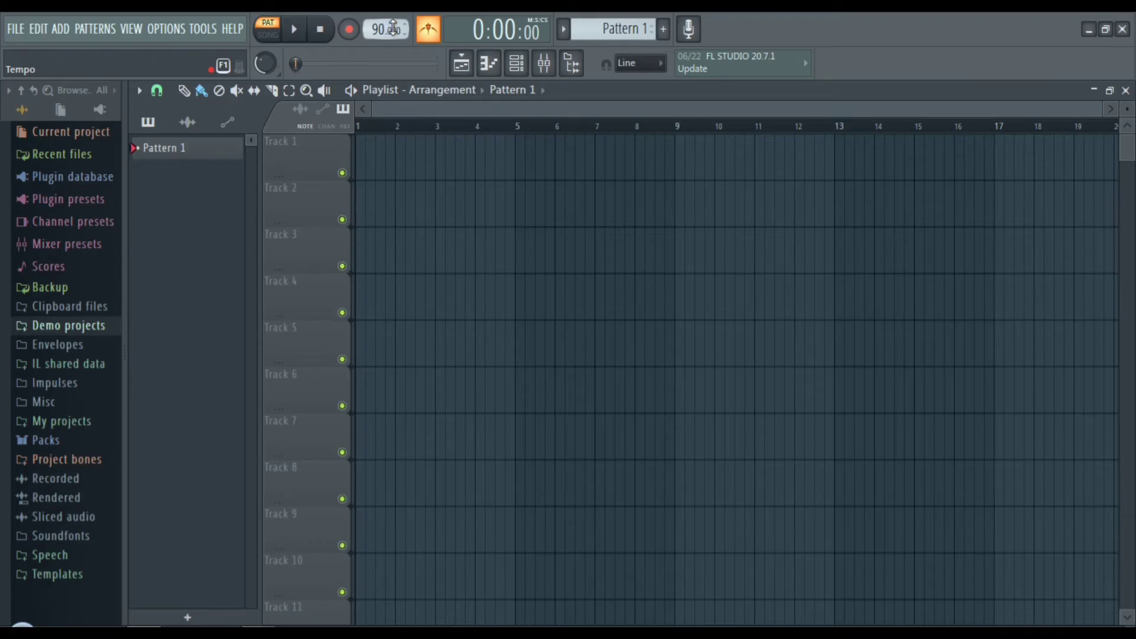
# Turn the metronome off in FL Studio
pyautogui.click(431, 29)
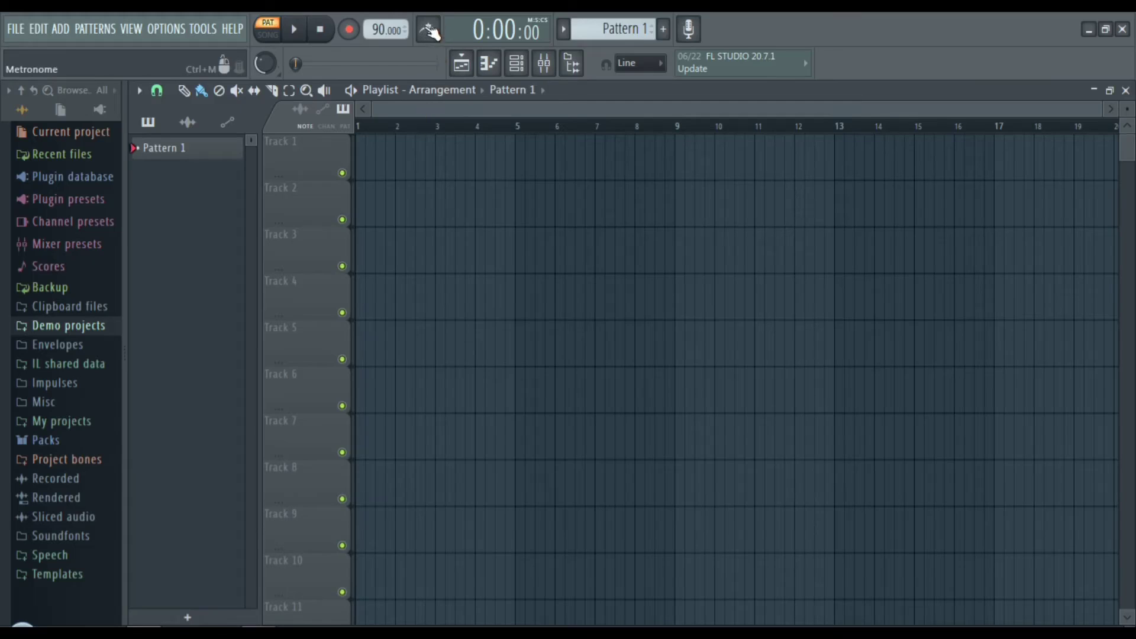
pyautogui.click(431, 28)
pyautogui.click(431, 29)
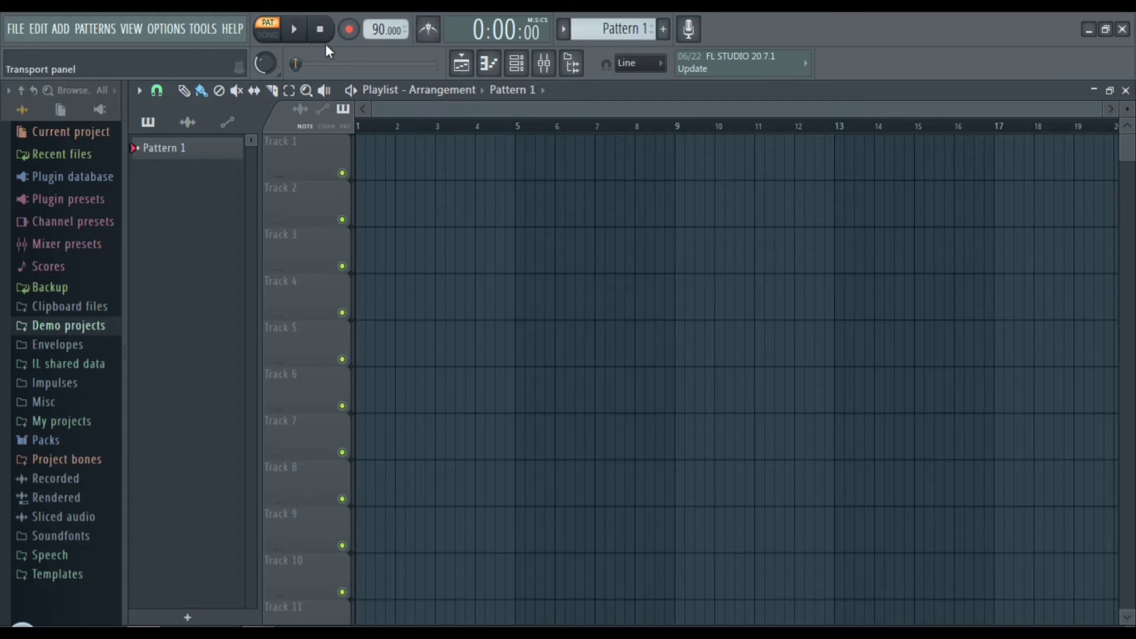
# Enable recording of audio into the playlist as an audio clip and dismiss the audio input message
pyautogui.click(352, 30)
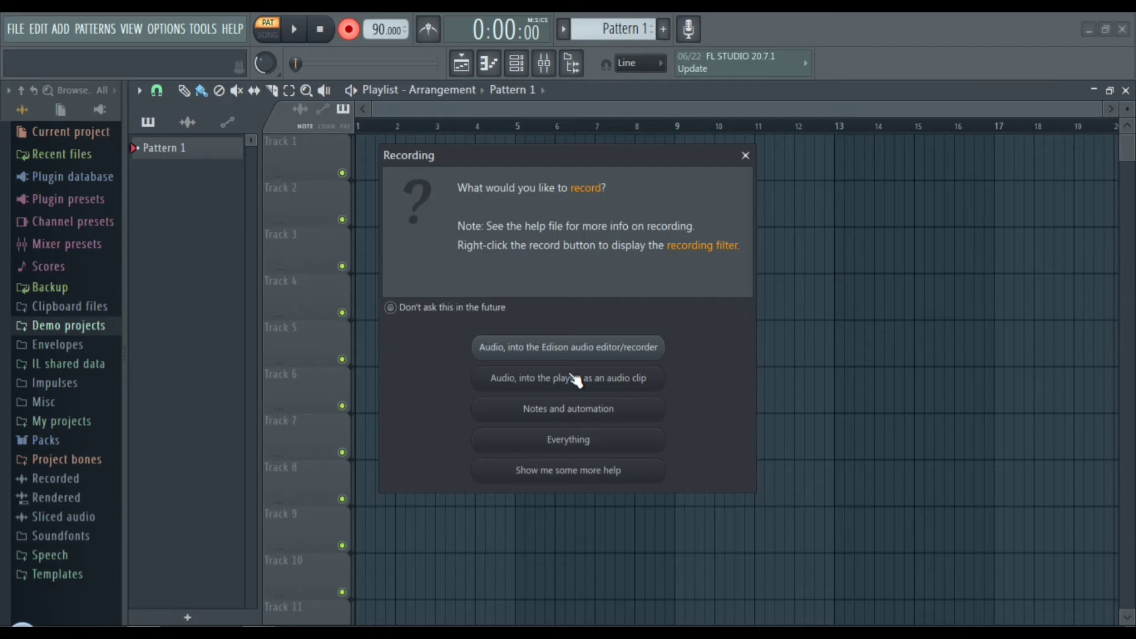
pyautogui.click(612, 382)
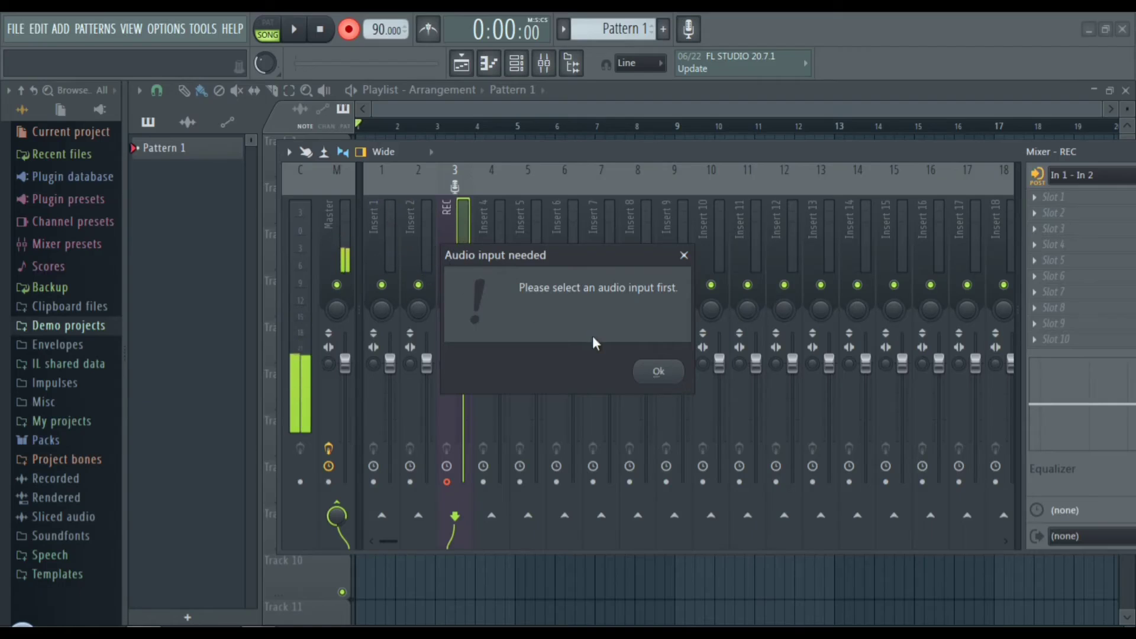
pyautogui.click(659, 372)
# Record a short test take, close the mixer and delete the recorded clip from the first playlist track
pyautogui.press('space')
pyautogui.moveTo(756, 152); pyautogui.dragTo(662, 144)
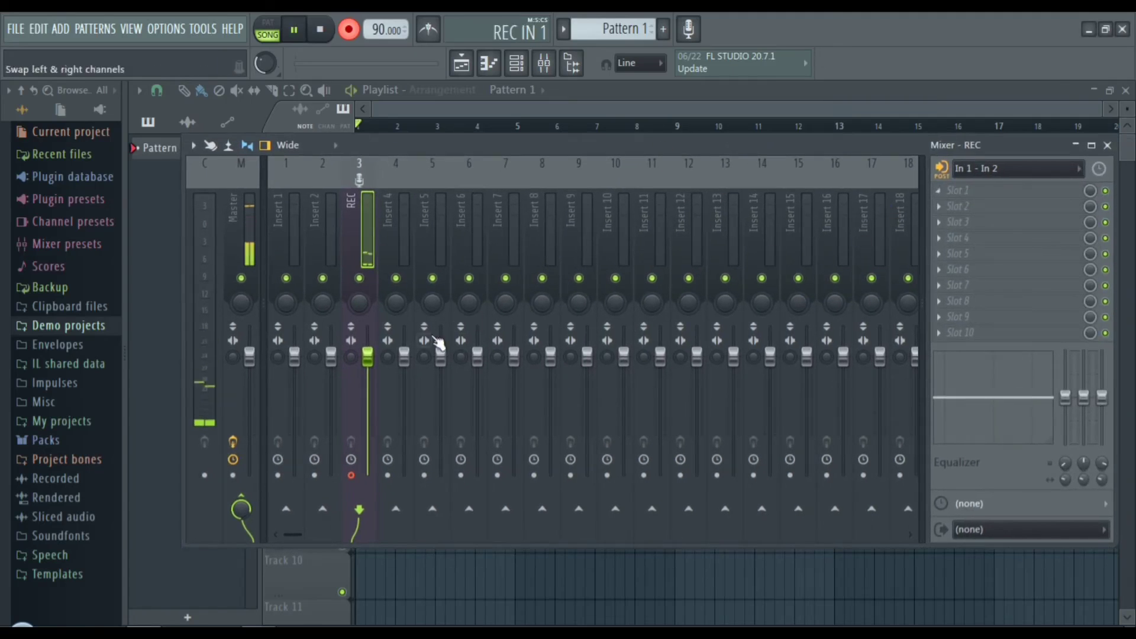
pyautogui.press('space')
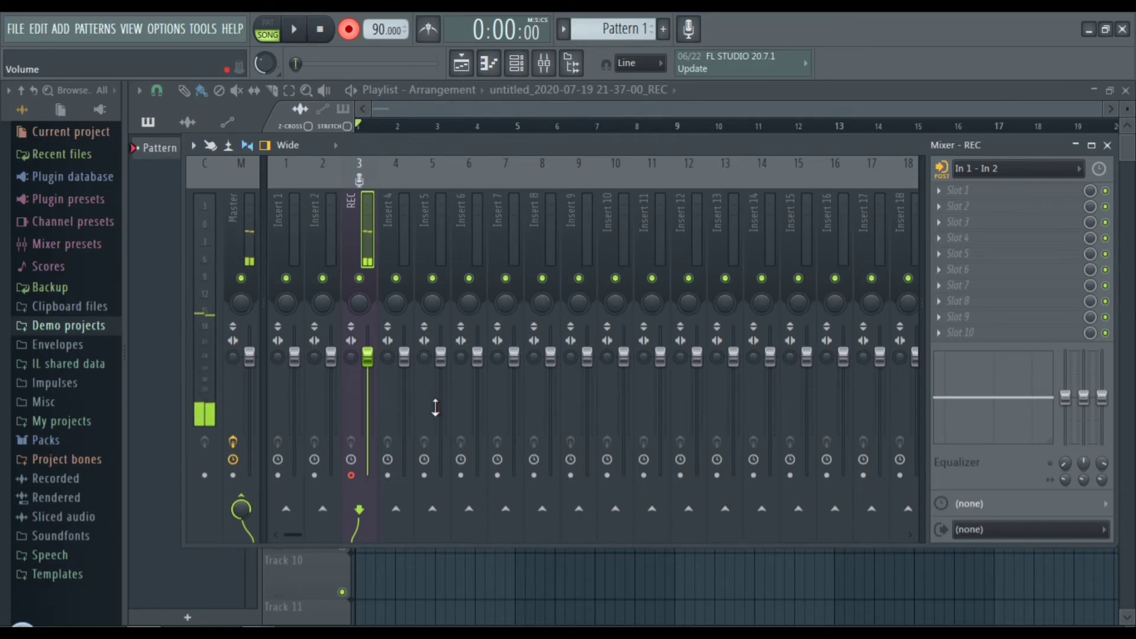
pyautogui.click(1107, 145)
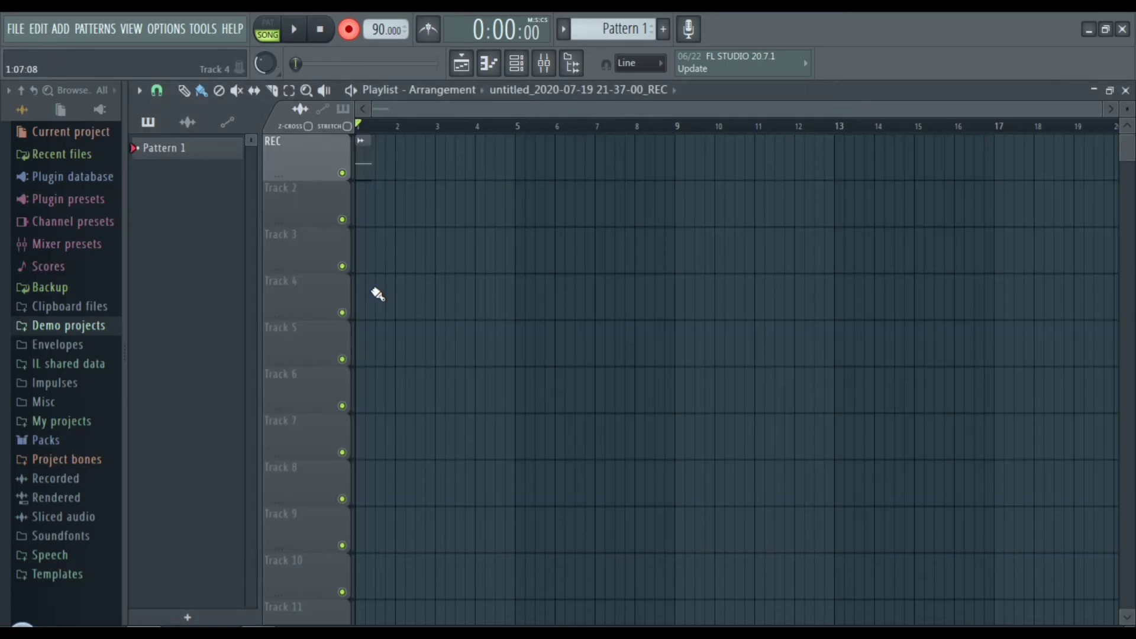
pyautogui.rightClick(363, 152)
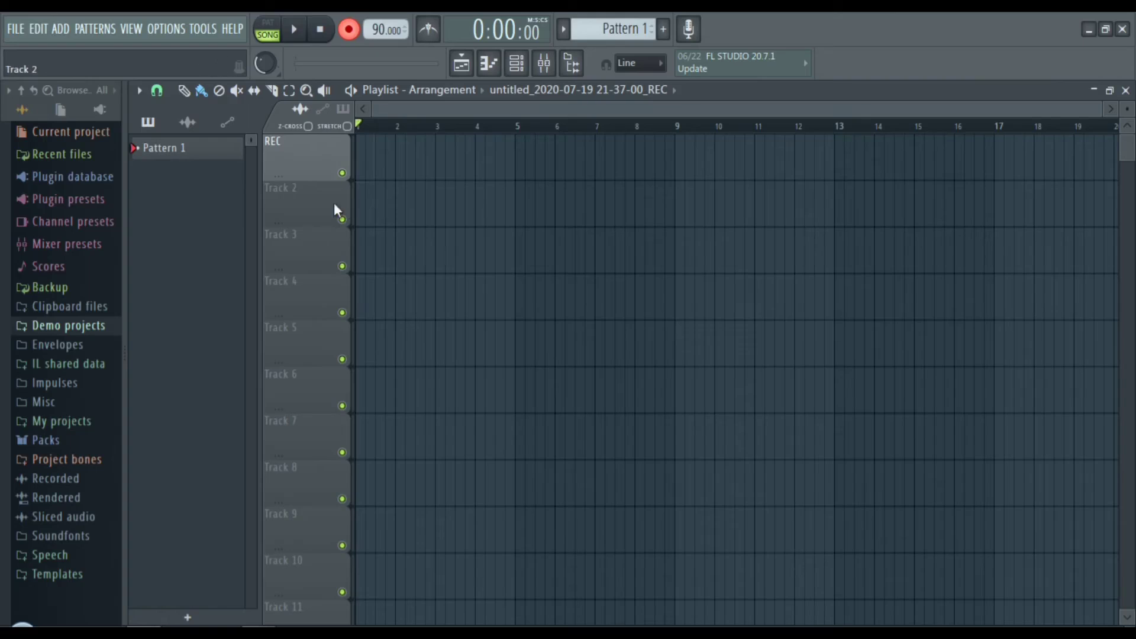
# Disconnect the REC mixer track from the Master, set its audio input to (none) and close the mixer
pyautogui.click(544, 63)
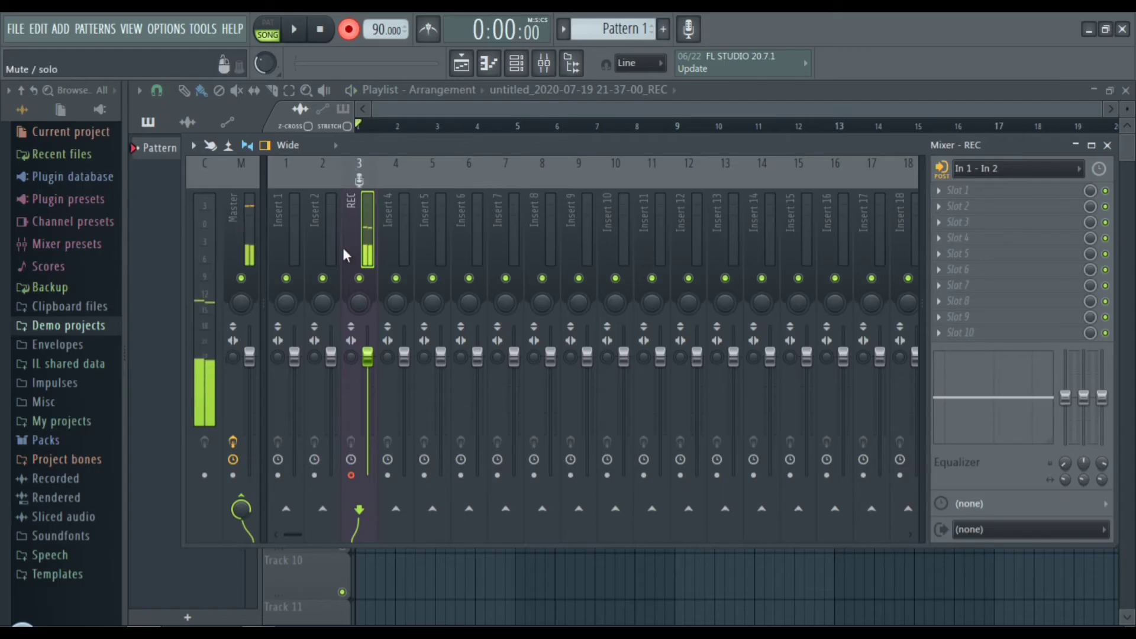
pyautogui.click(241, 508)
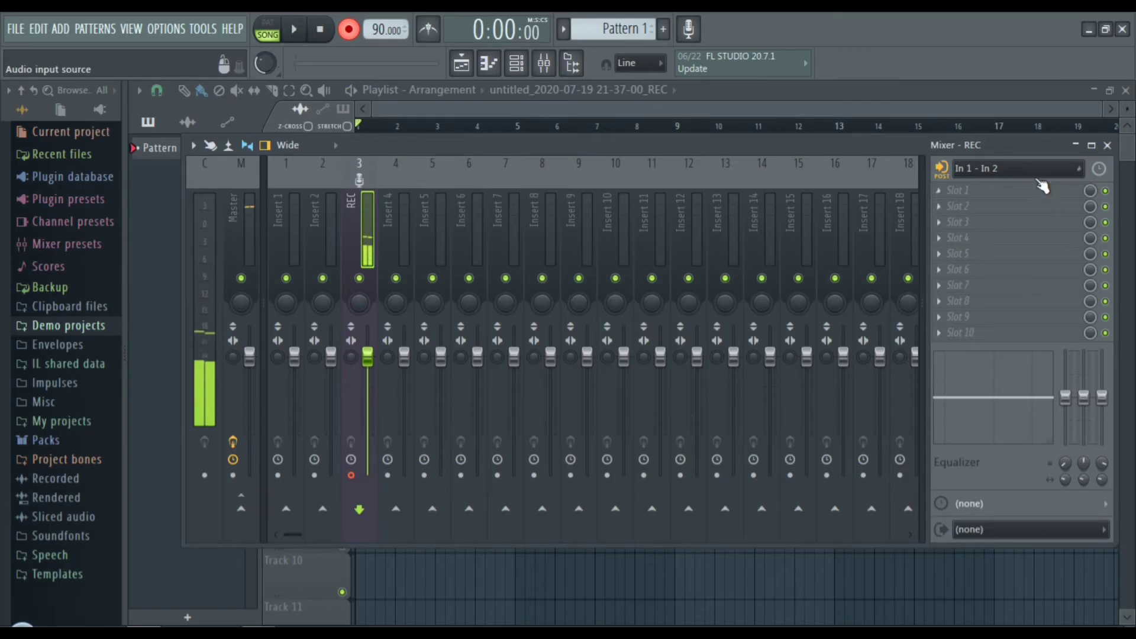
pyautogui.click(996, 175)
pyautogui.click(971, 267)
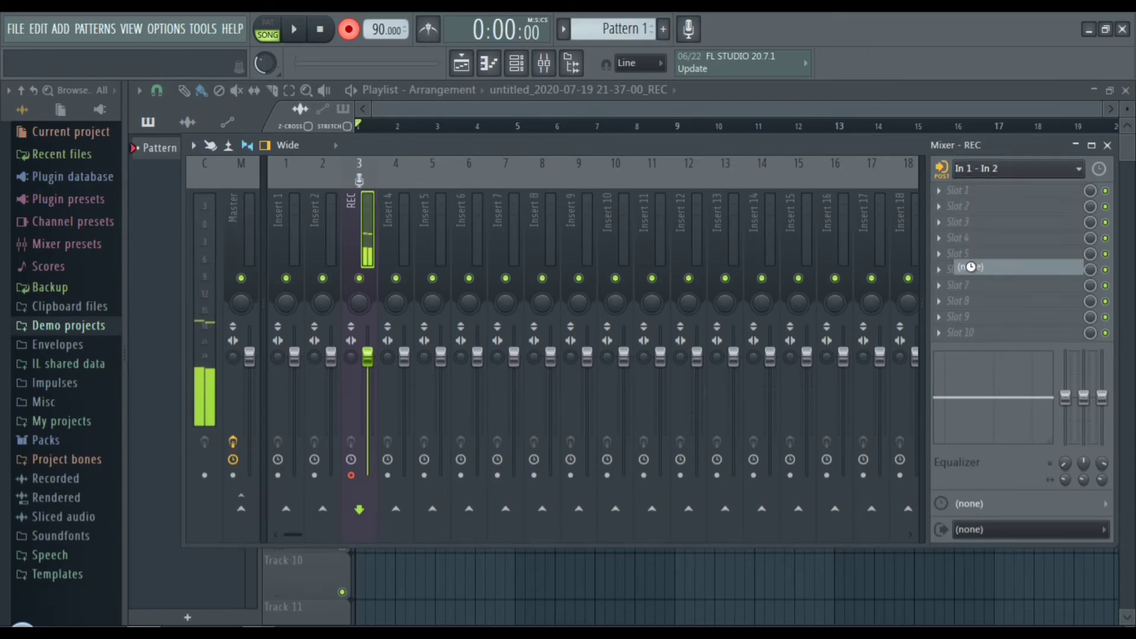
pyautogui.click(1107, 145)
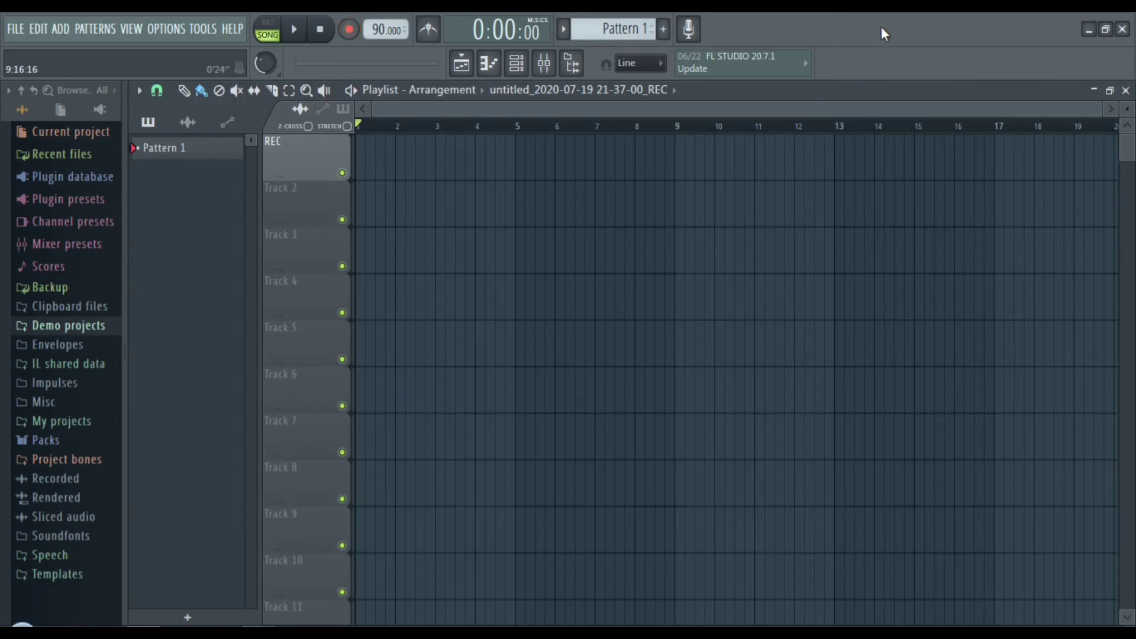
# Open the mixer and examine the Master, the REC track and the insert tracks with their routing to the Master
pyautogui.click(548, 67)
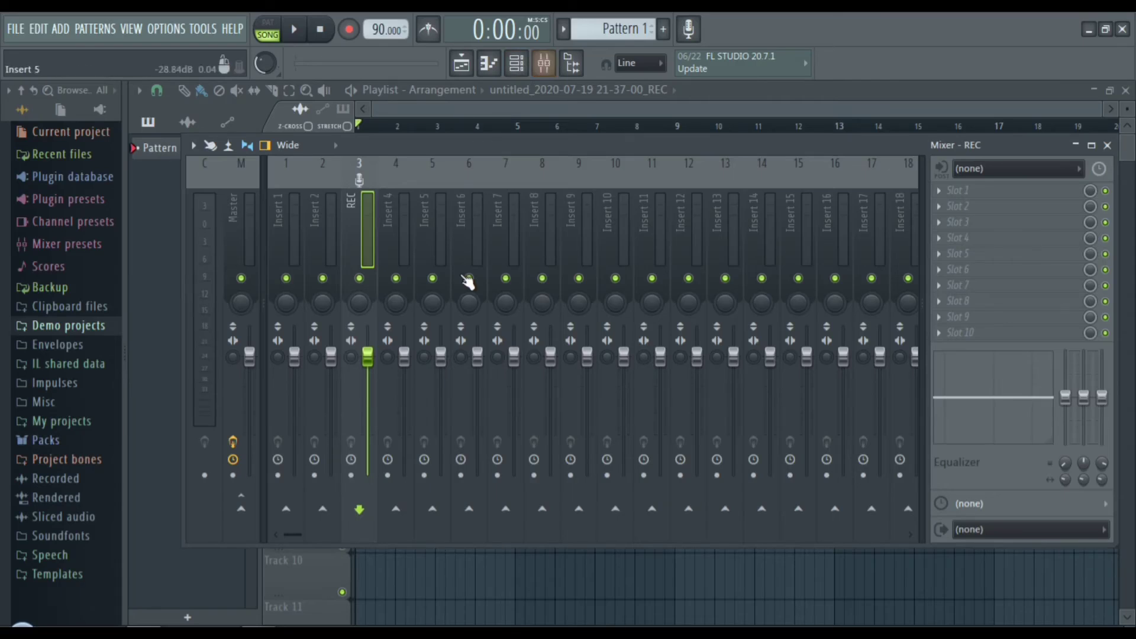
pyautogui.click(249, 238)
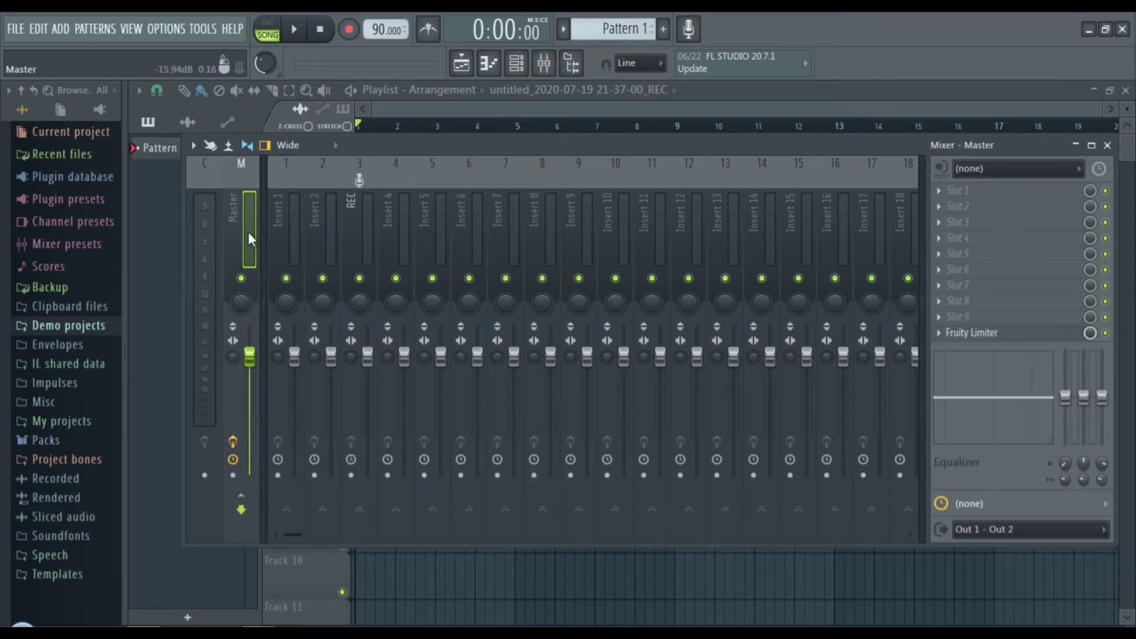
pyautogui.click(377, 217)
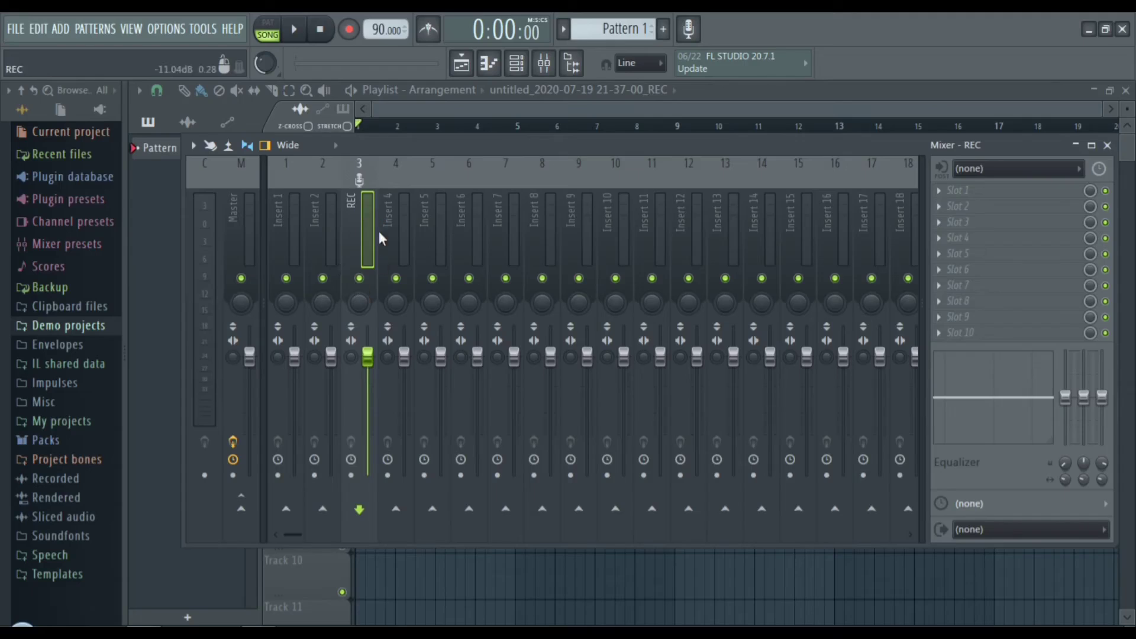
pyautogui.click(239, 221)
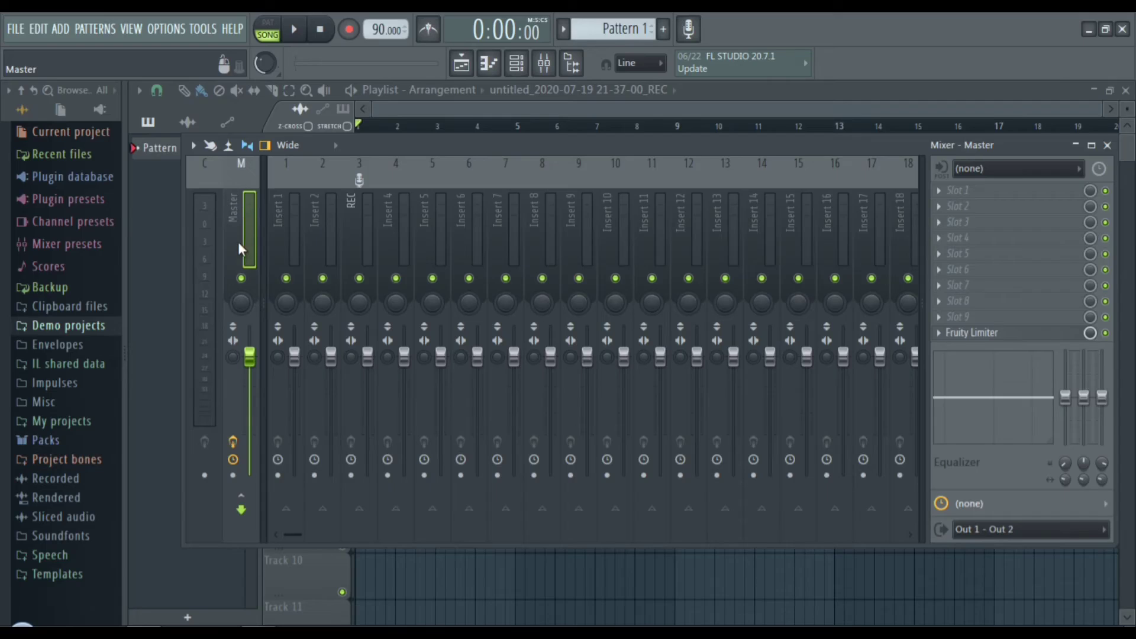
pyautogui.scroll(-4, 493, 226)
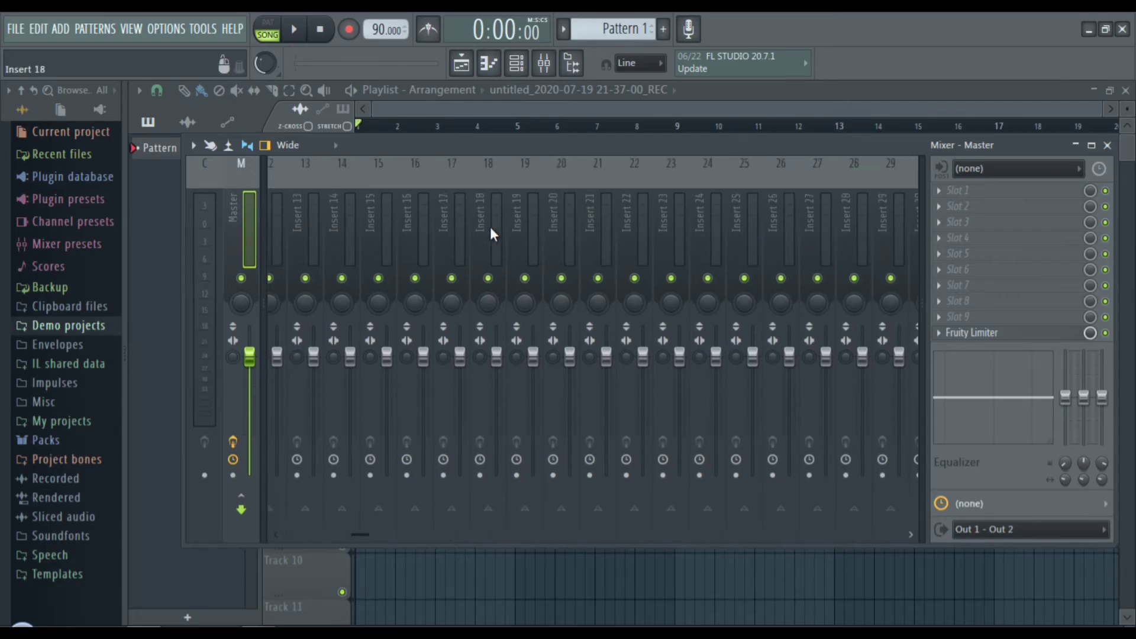
pyautogui.scroll(4, 490, 227)
pyautogui.moveTo(371, 233); pyautogui.dragTo(236, 236)
pyautogui.click(236, 237)
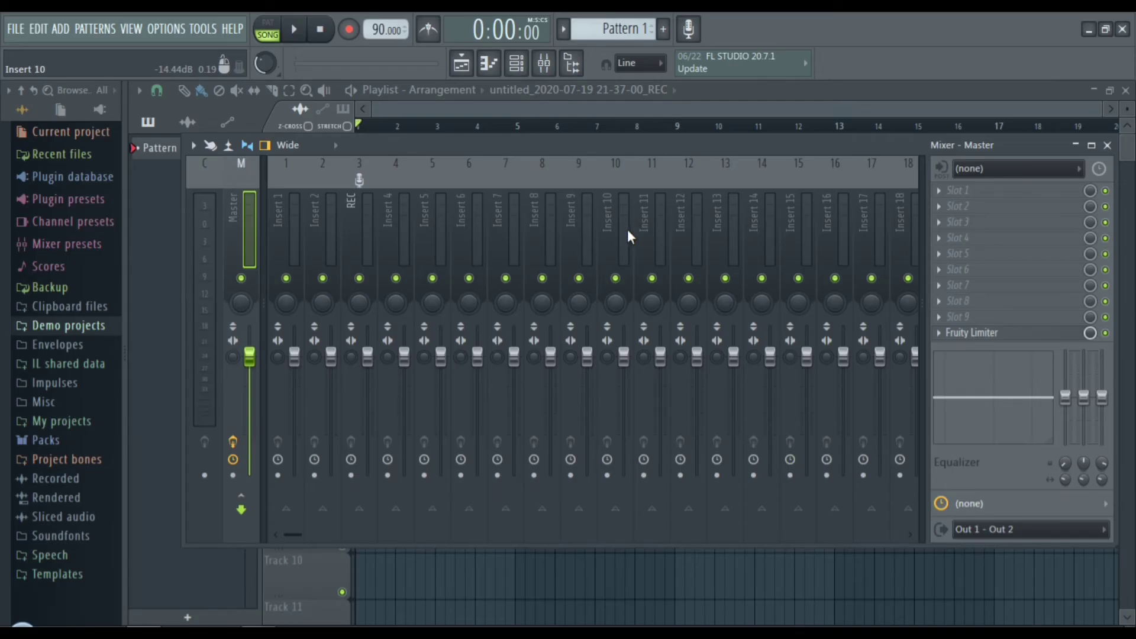
pyautogui.click(606, 229)
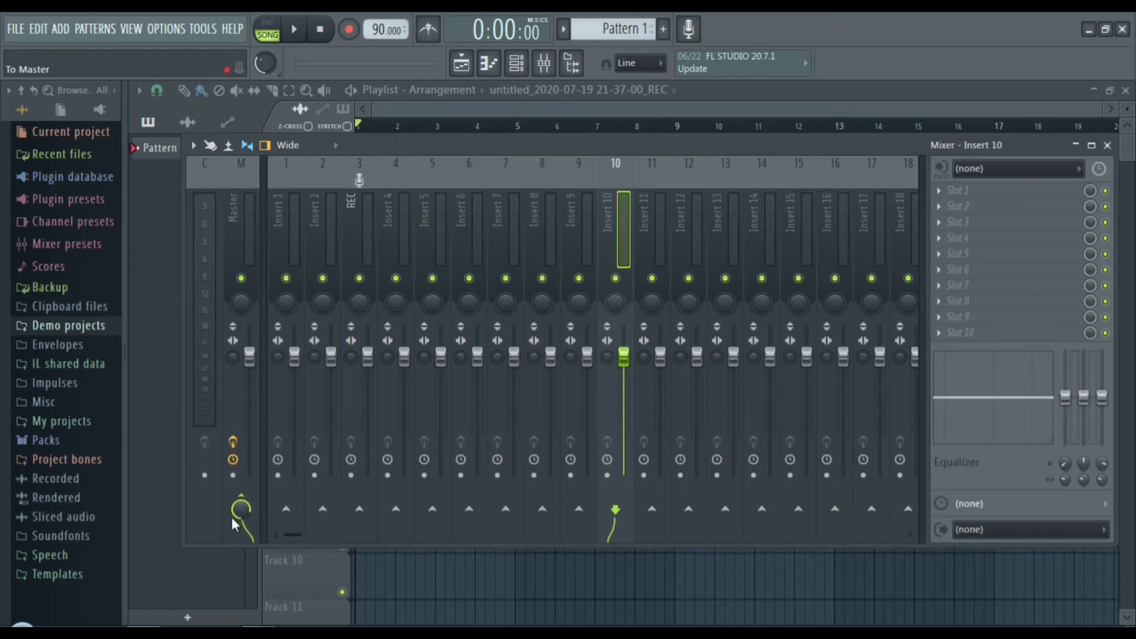
pyautogui.click(400, 225)
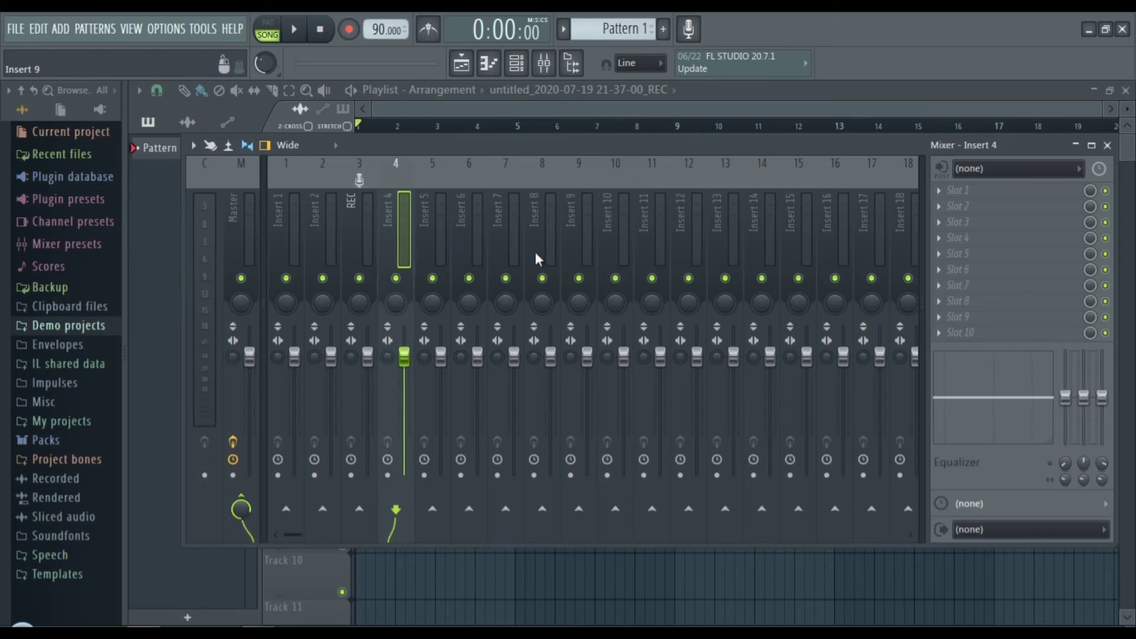
pyautogui.click(782, 241)
# Set the audio input of mixer track Insert 8 to the stereo source In 1 - In 2
pyautogui.click(531, 228)
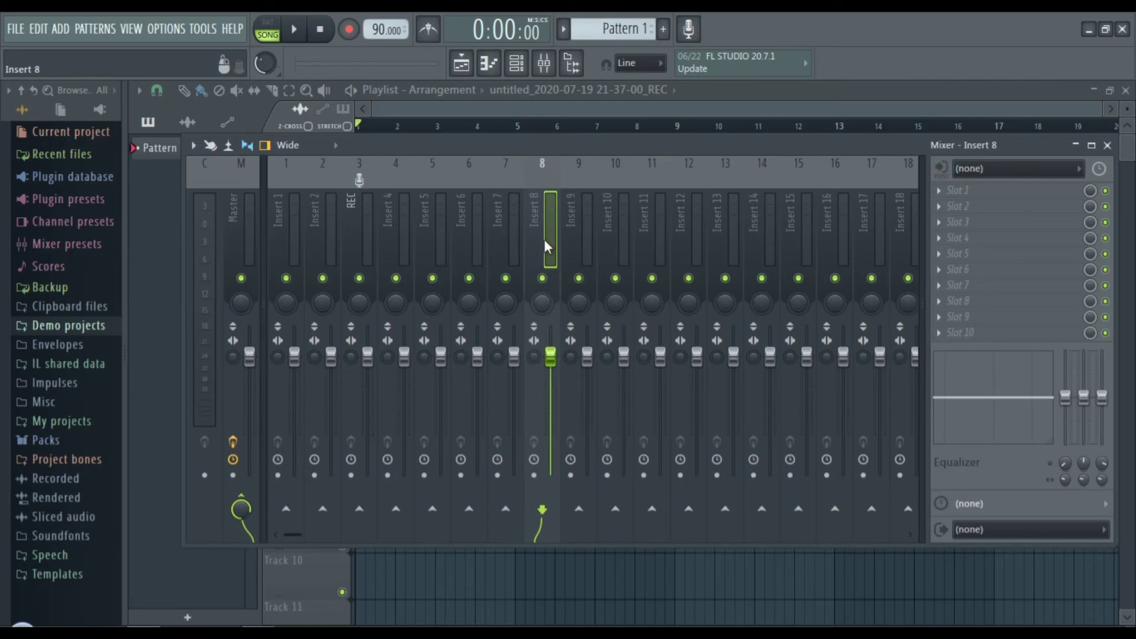
pyautogui.click(996, 172)
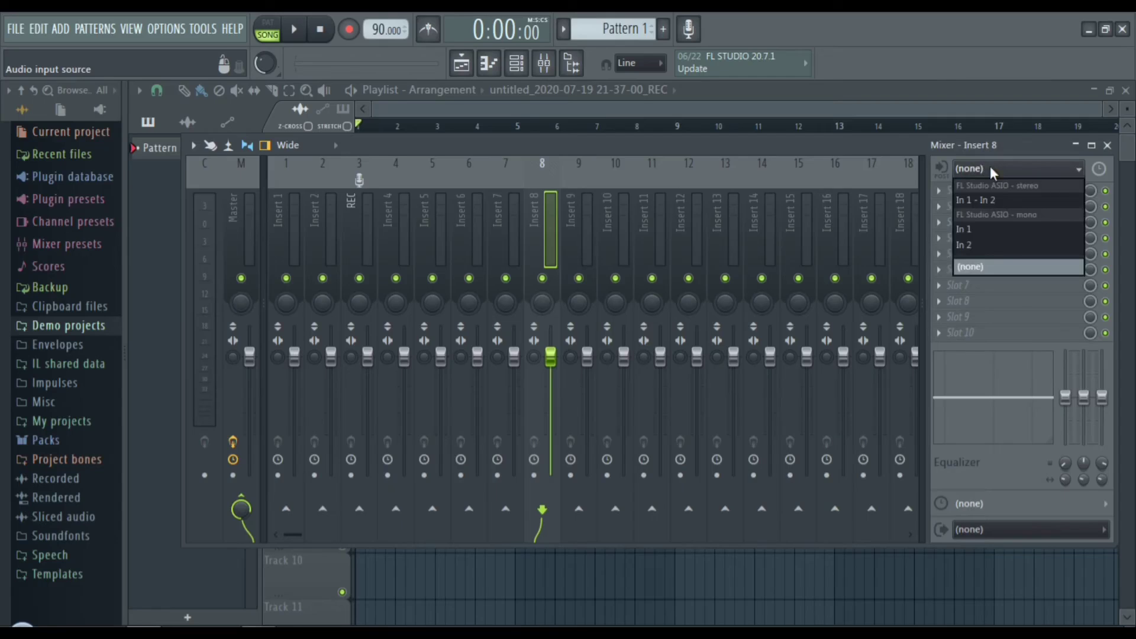
pyautogui.click(996, 196)
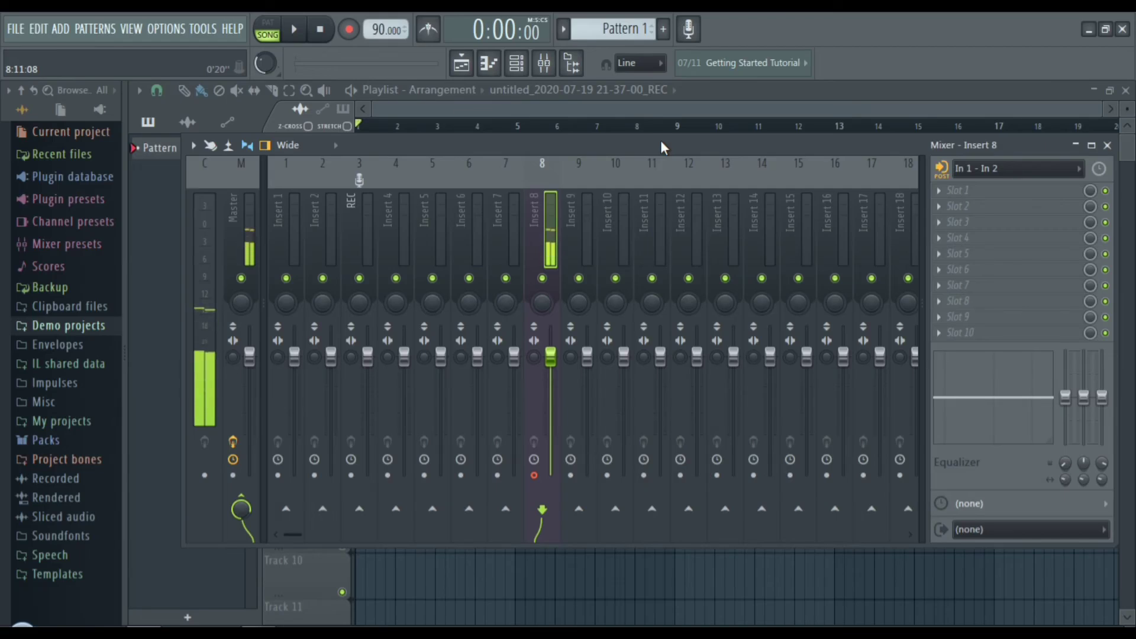
# Disconnect mixer track Insert 8 from the Master and record a test take into the playlist as an audio clip
pyautogui.click(249, 502)
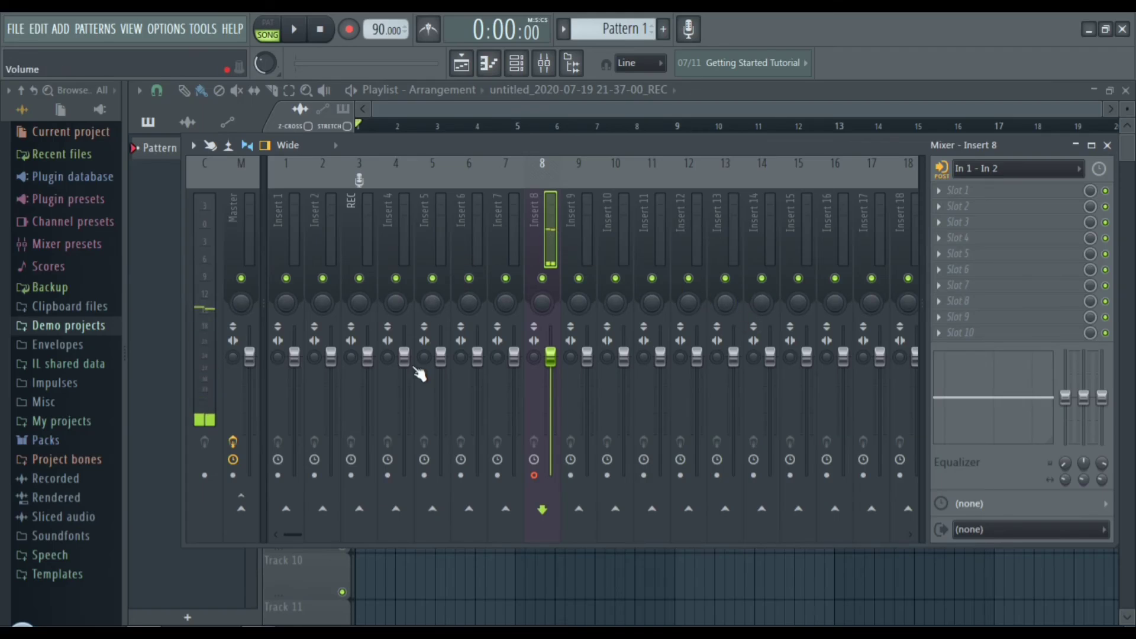
pyautogui.click(350, 31)
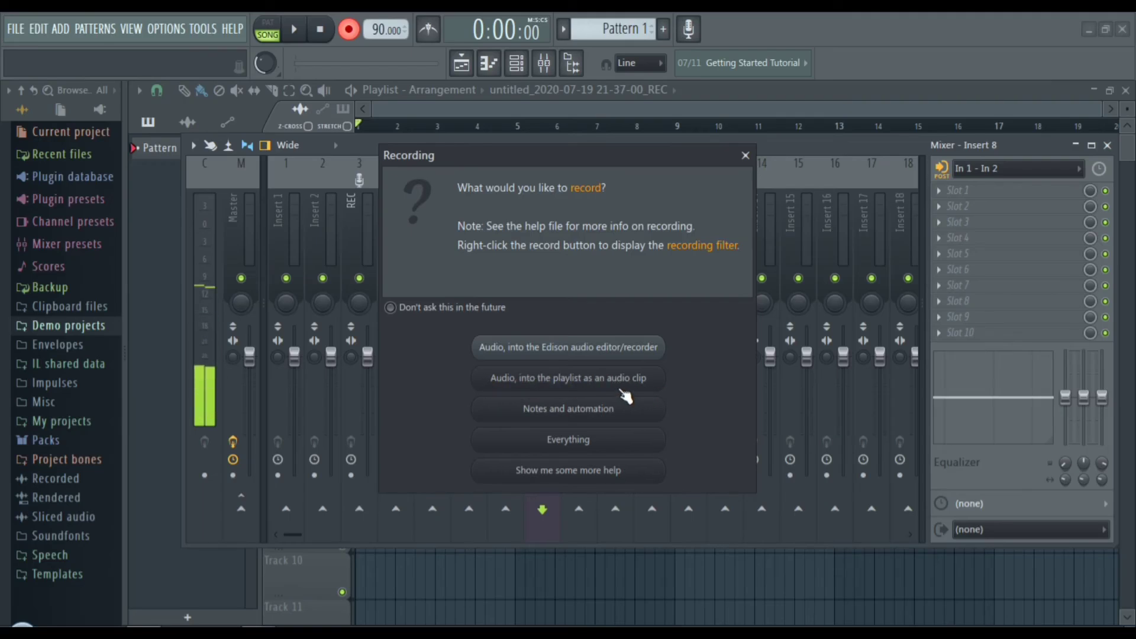
pyautogui.click(562, 382)
pyautogui.click(1109, 145)
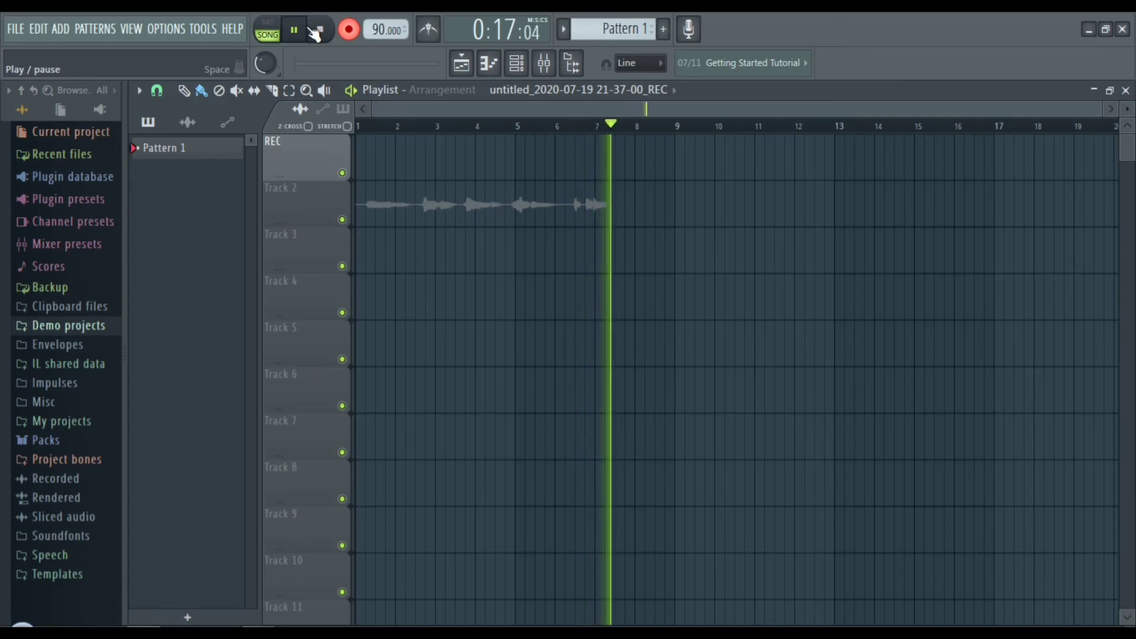
pyautogui.click(331, 33)
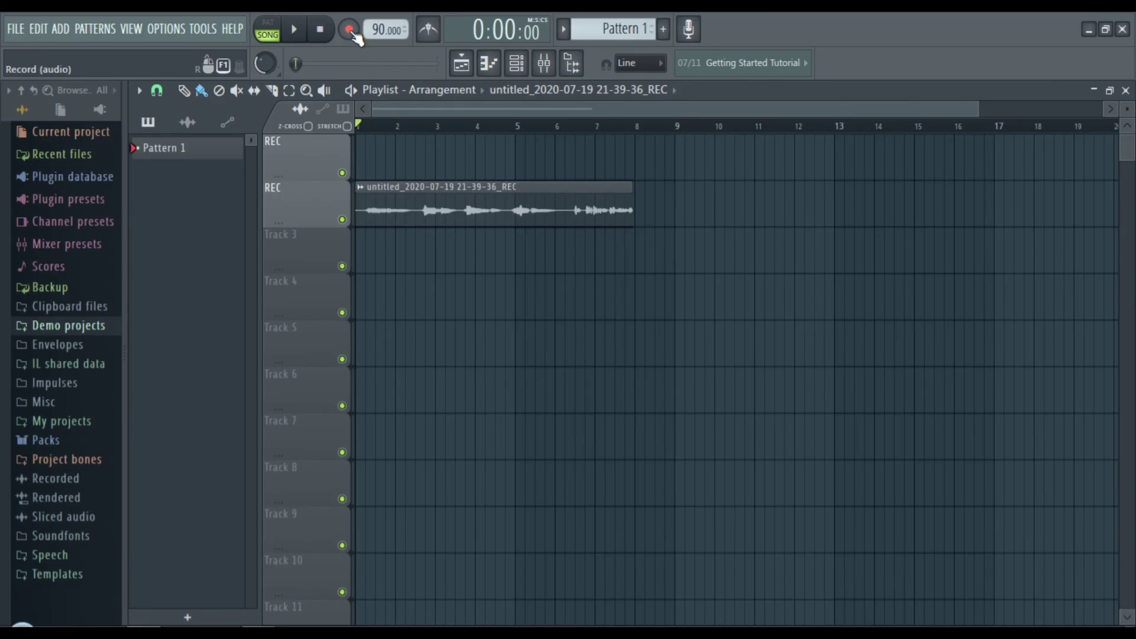
# Set the audio input of the REC track on mixer insert 8 to (none) and close the mixer
pyautogui.click(544, 63)
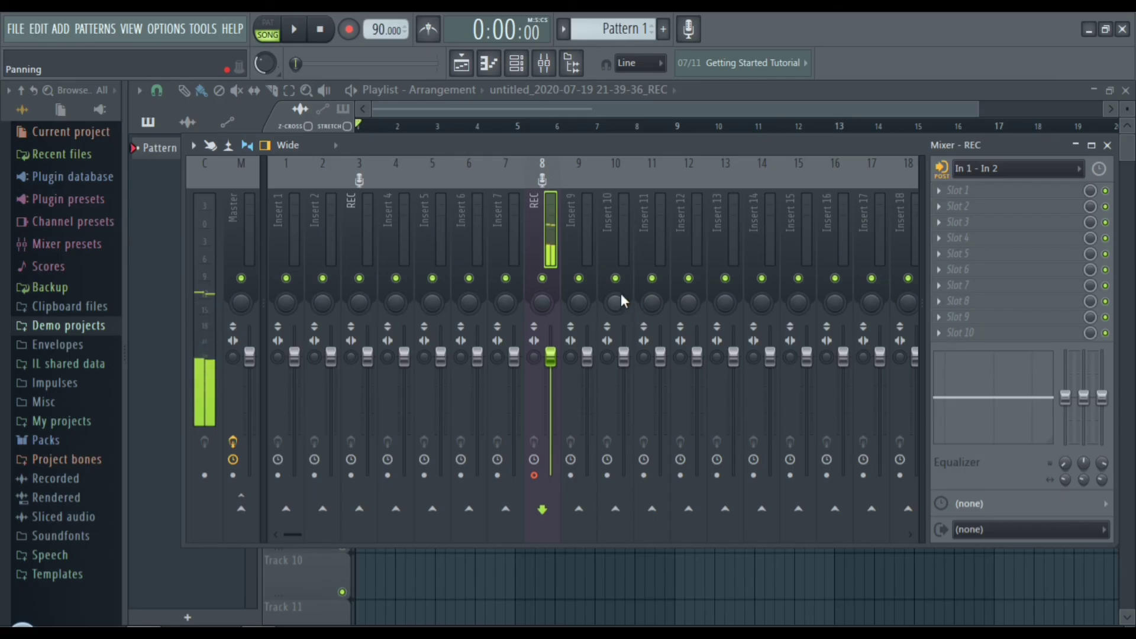
pyautogui.click(990, 170)
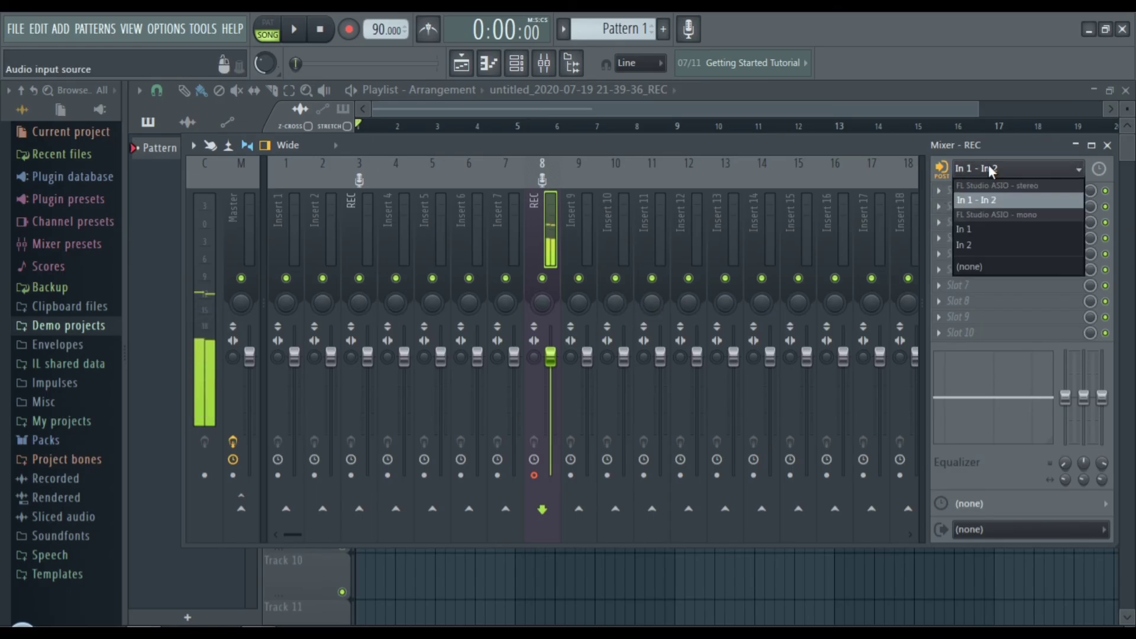
pyautogui.click(971, 267)
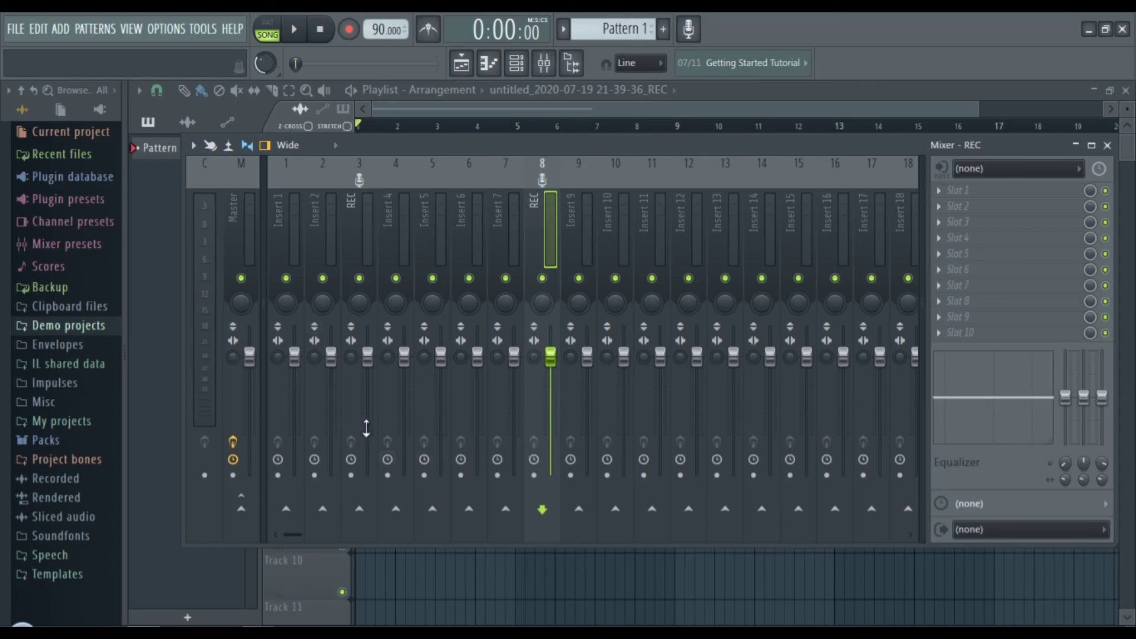
pyautogui.click(1107, 146)
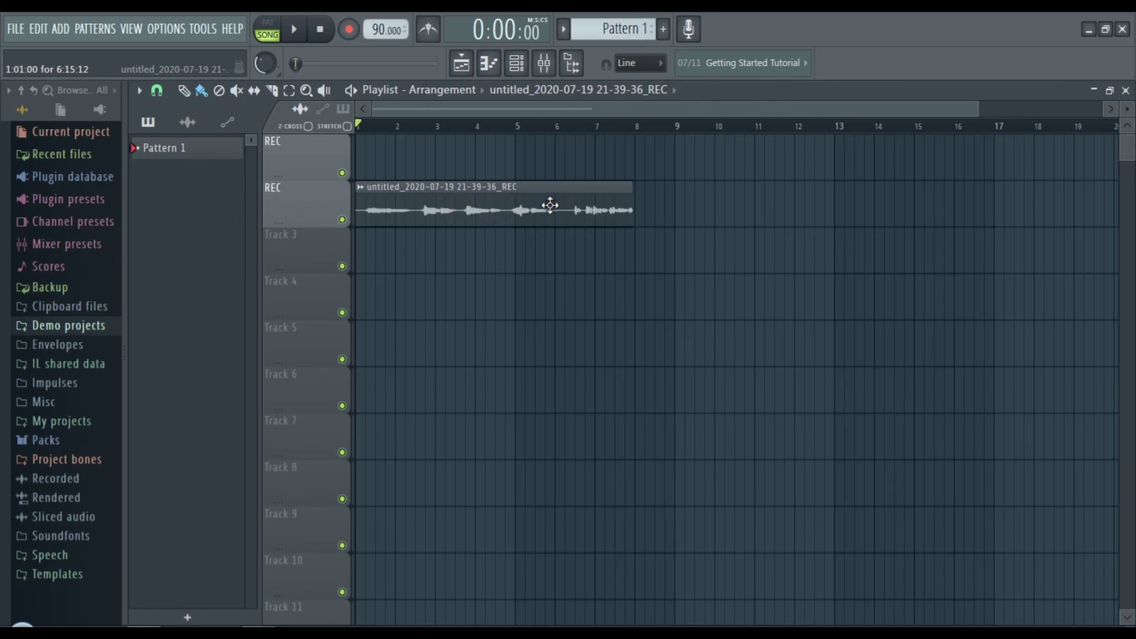
# Switch the audio input of mixer track 8 to In 1 - In 2 and back to (none), and close the mixer
pyautogui.click(544, 63)
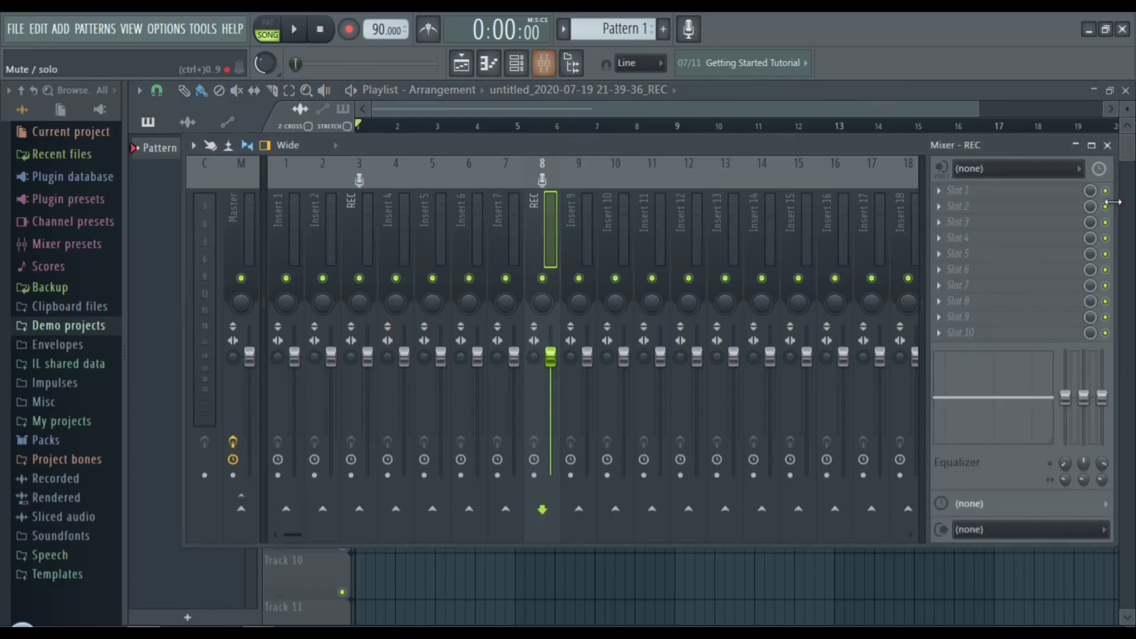
pyautogui.click(1028, 170)
pyautogui.click(997, 206)
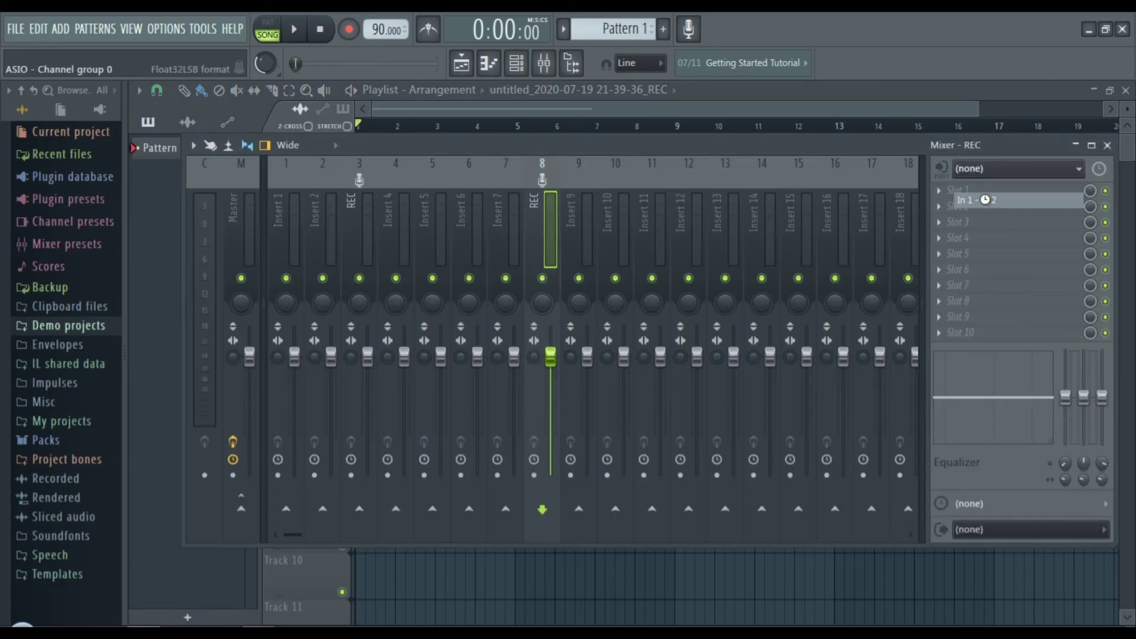
pyautogui.click(987, 170)
pyautogui.click(983, 269)
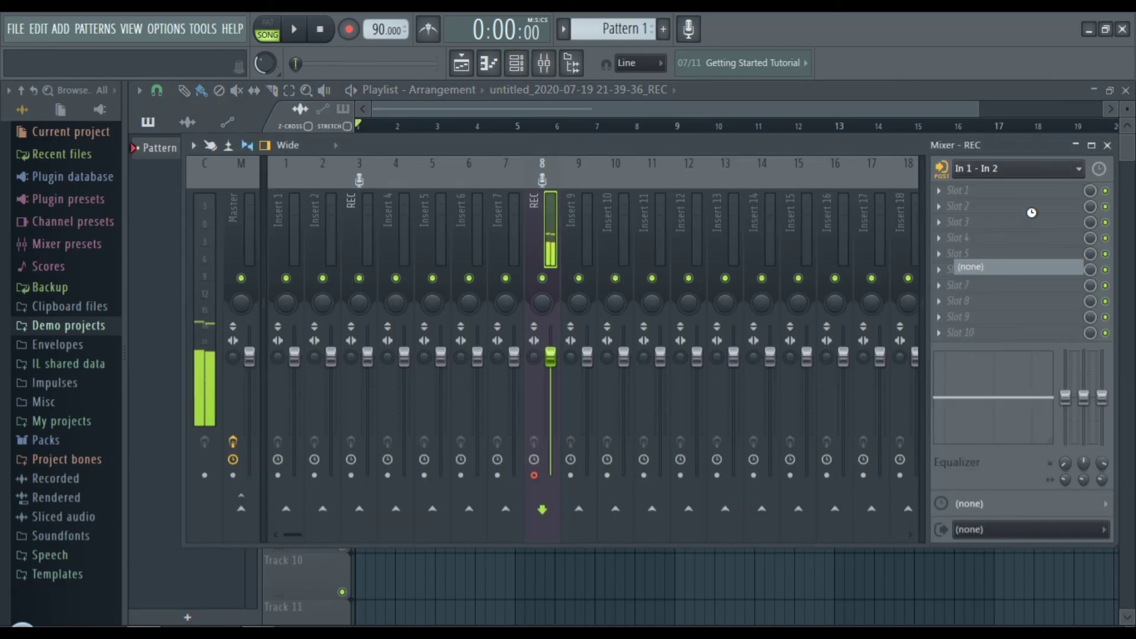
pyautogui.click(1108, 145)
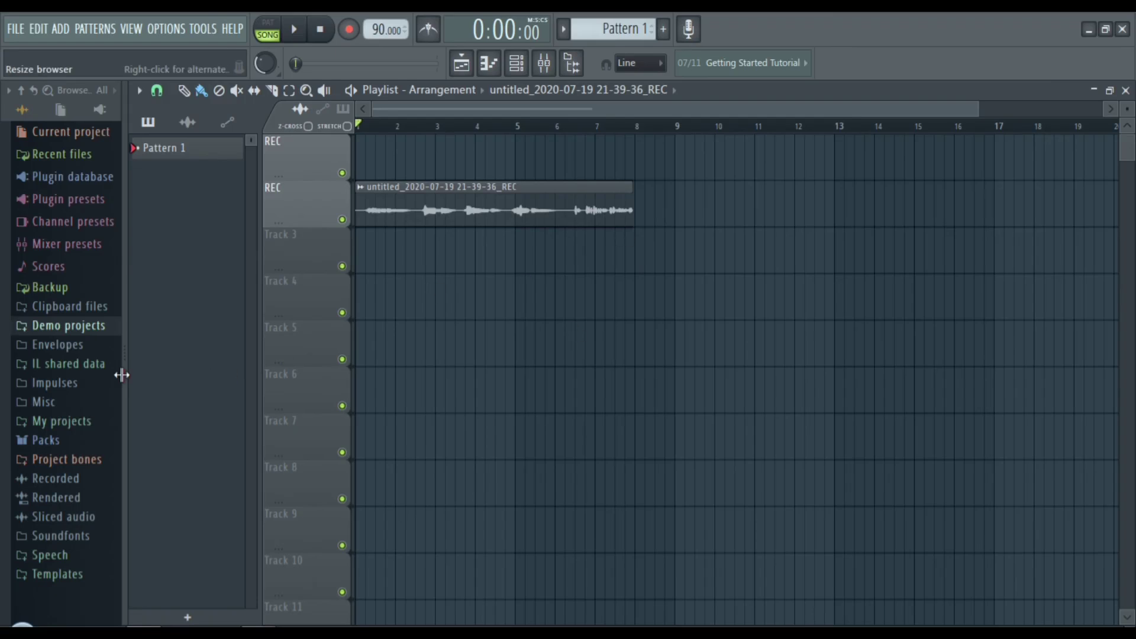
# Play back the recorded clip on the second playlist track while raising the main volume to 84%, and stop playback
pyautogui.click(300, 30)
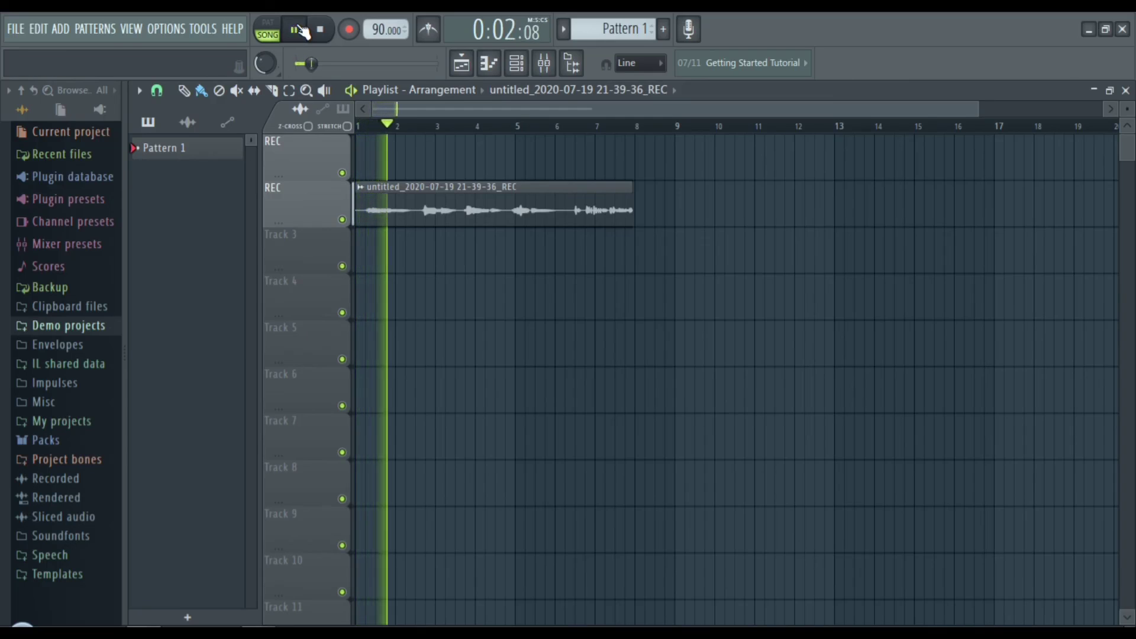
pyautogui.scroll(3, 268, 65)
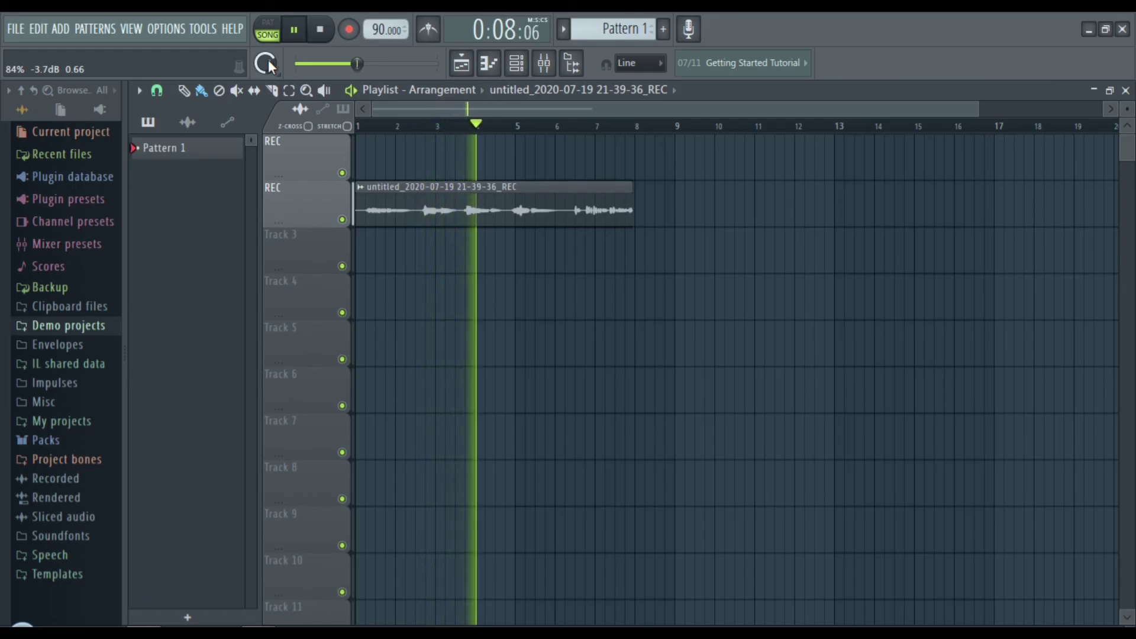
pyautogui.click(319, 30)
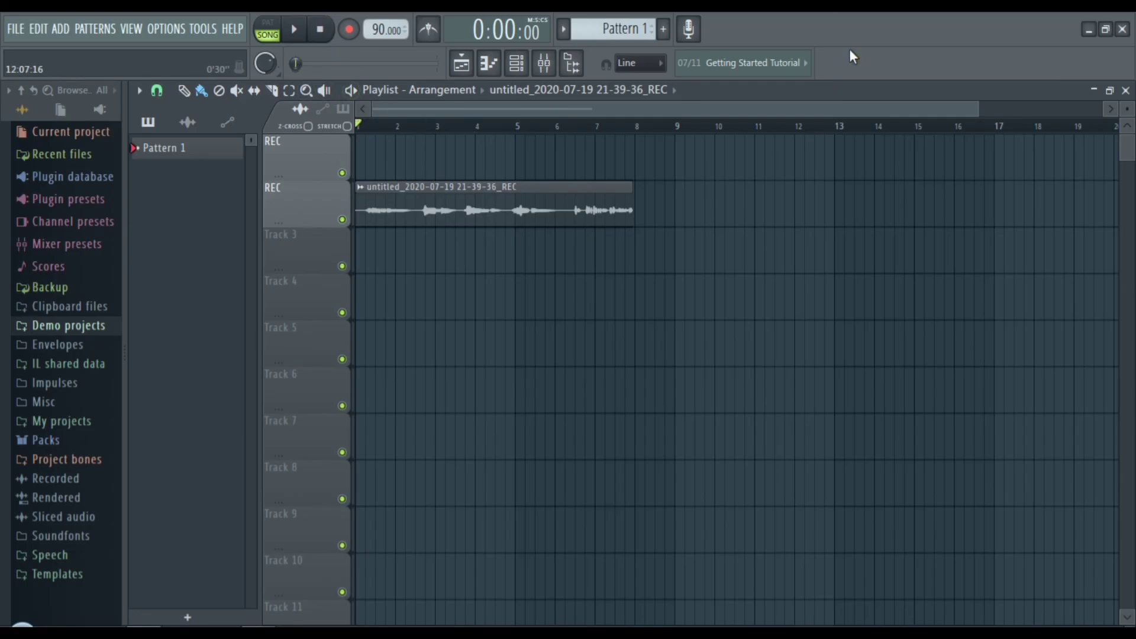